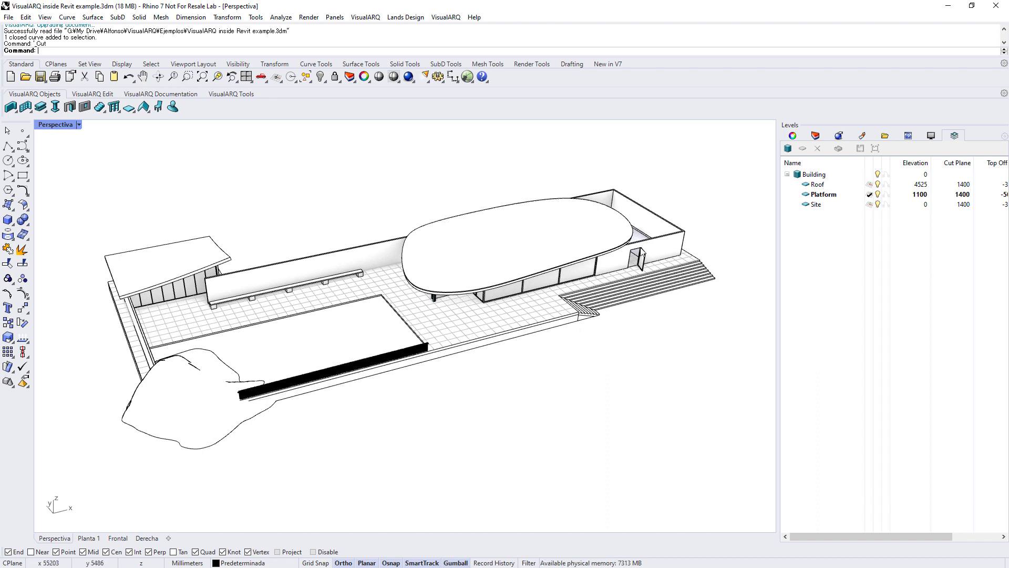
{"action": "left_click", "coordinate": [995, 6]}
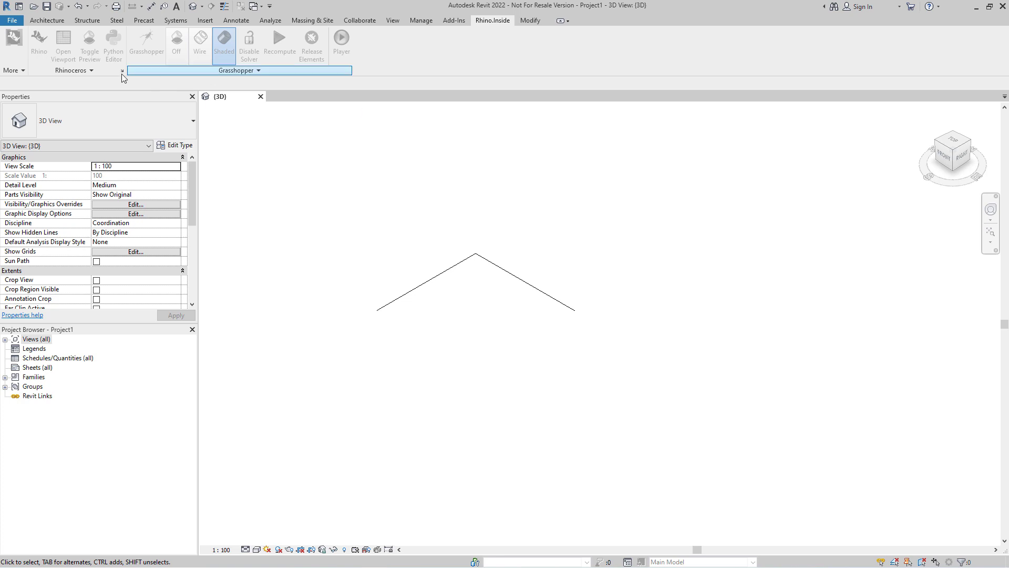
- Register Desktop\VisualARQ.inside.Revit as a user script location in the Rhino.Inside Options Scripts page
{"action": "left_click", "coordinate": [14, 71]}
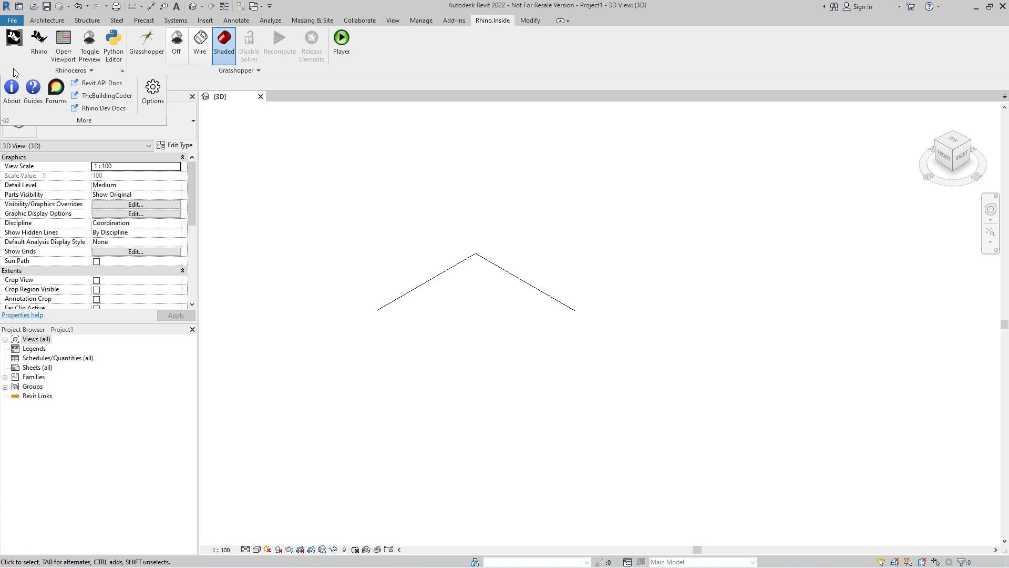
{"action": "left_click", "coordinate": [152, 94]}
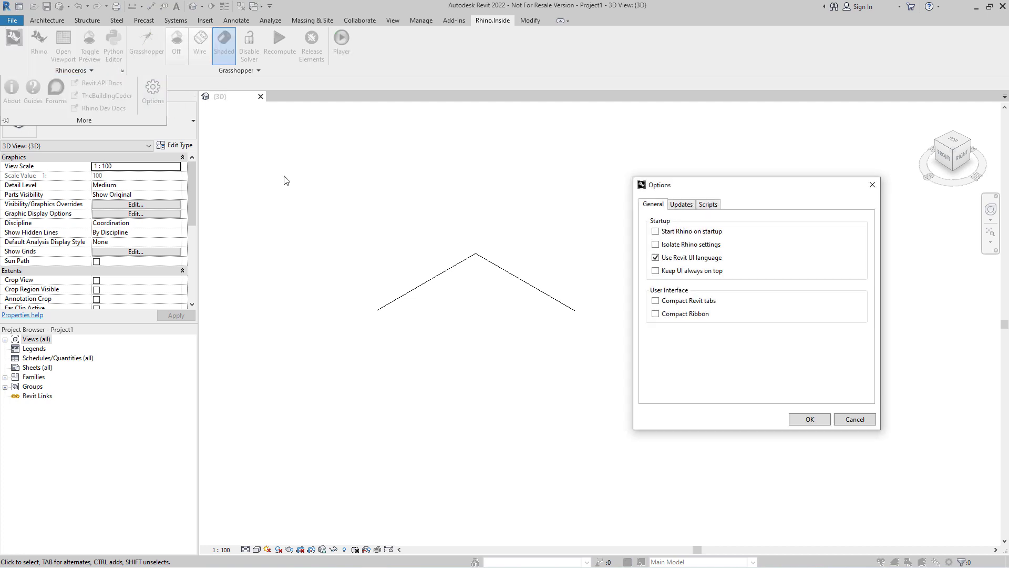
{"action": "left_click", "coordinate": [708, 207]}
{"action": "left_click_drag", "start_coordinate": [731, 191], "coordinate": [502, 156]}
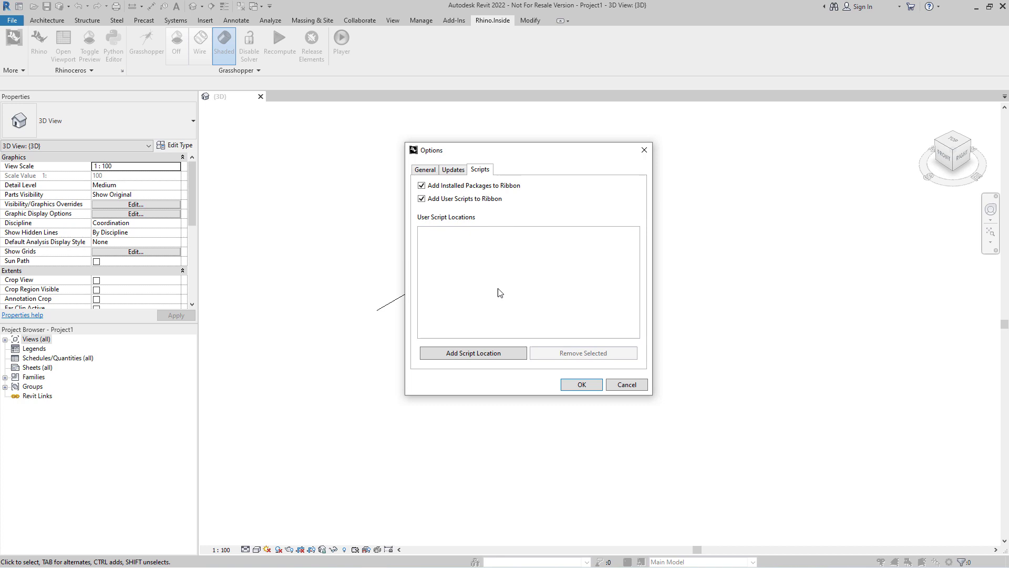
{"action": "left_click", "coordinate": [484, 354]}
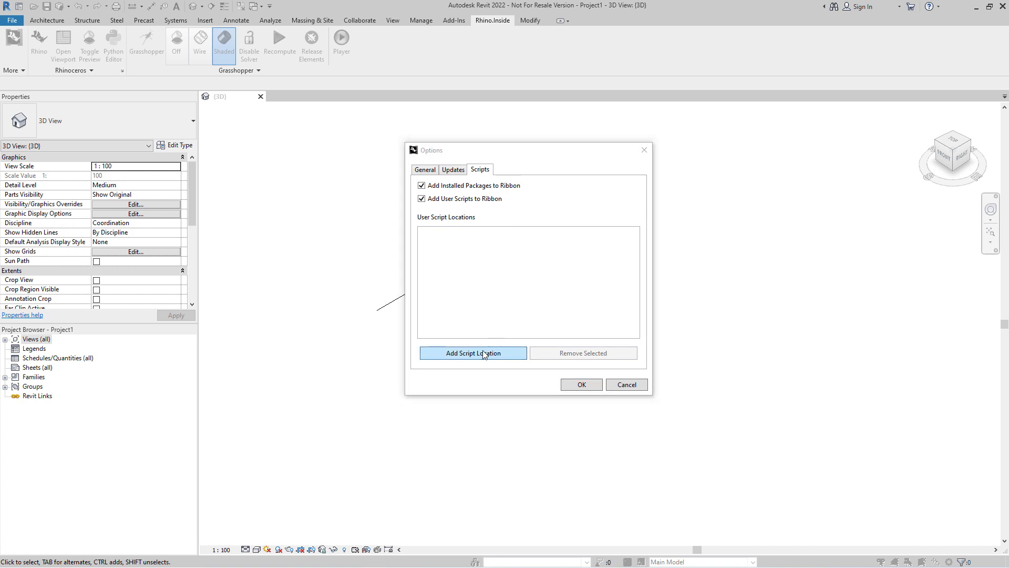
{"action": "scroll", "coordinate": [462, 300], "scroll_direction": "up", "scroll_amount": 2}
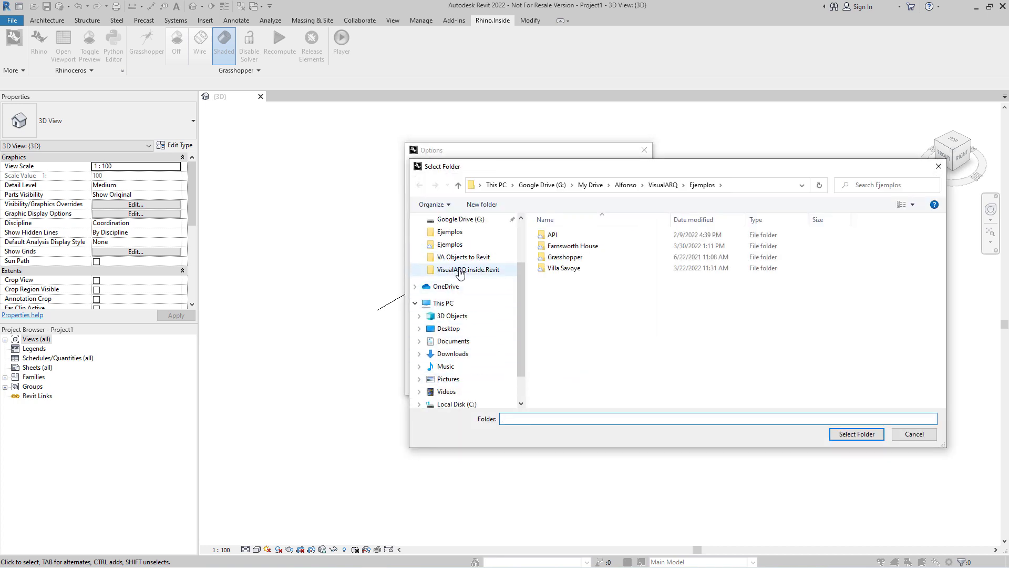
{"action": "left_click", "coordinate": [461, 272]}
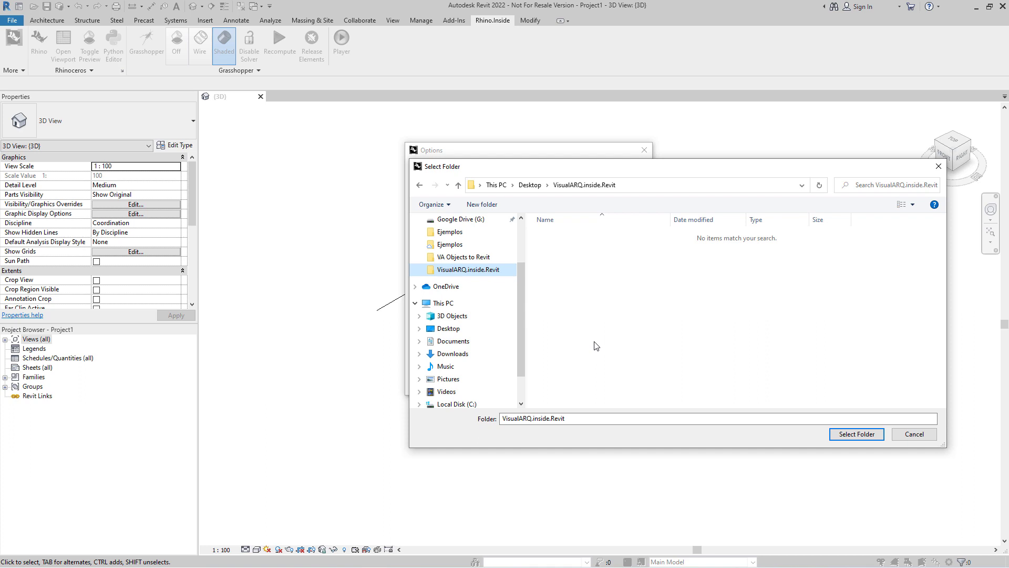
{"action": "left_click", "coordinate": [856, 434]}
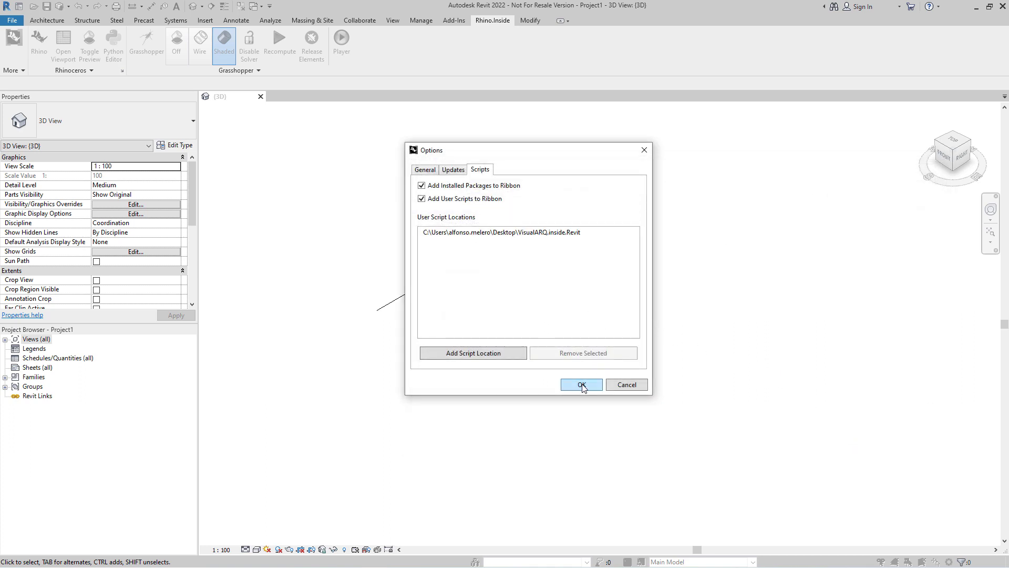
{"action": "left_click", "coordinate": [570, 234]}
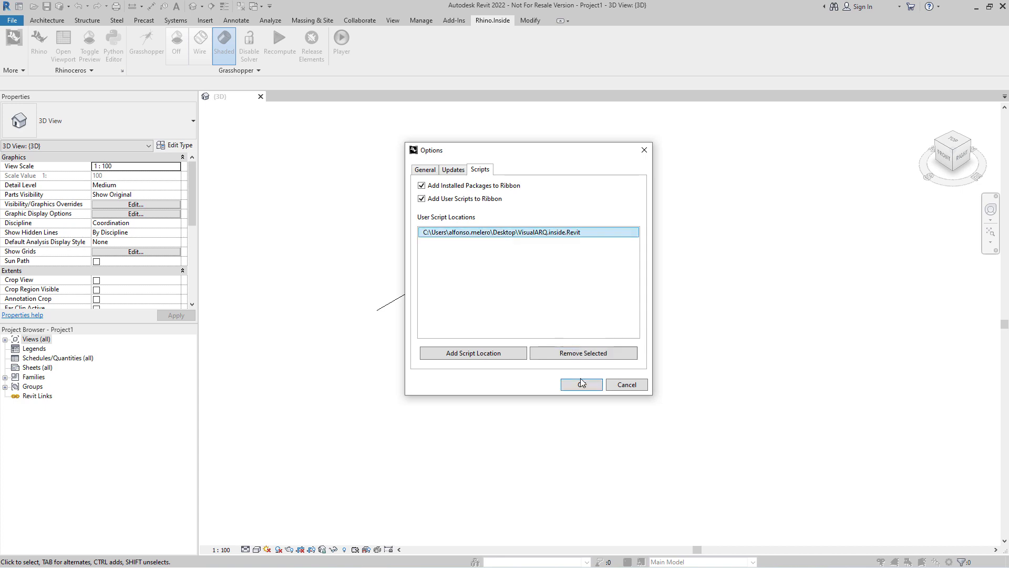
{"action": "left_click", "coordinate": [587, 387]}
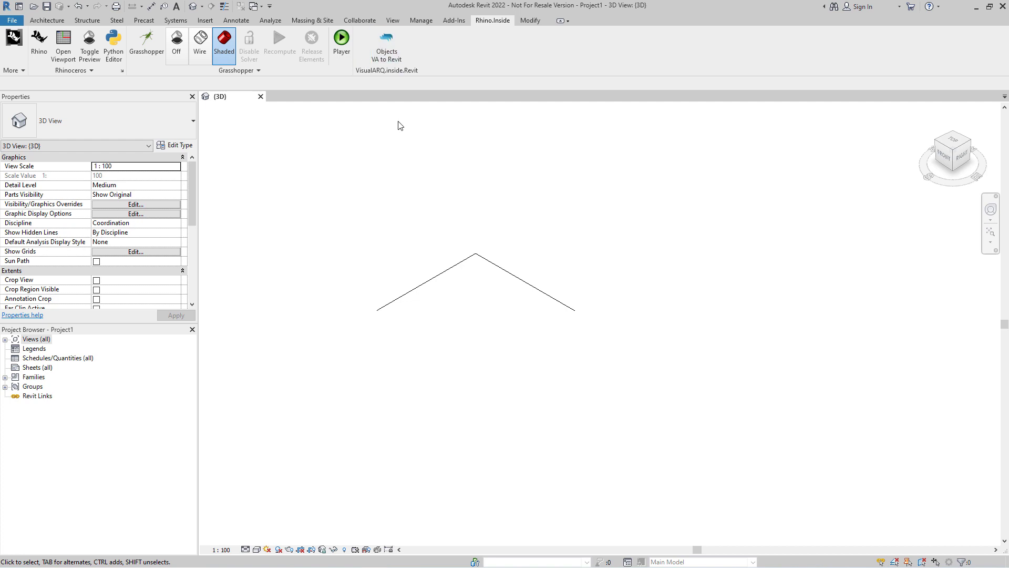
- Run VA Objects to Revit to load the VisualARQ building into the Revit 3D view
{"action": "left_click", "coordinate": [386, 50]}
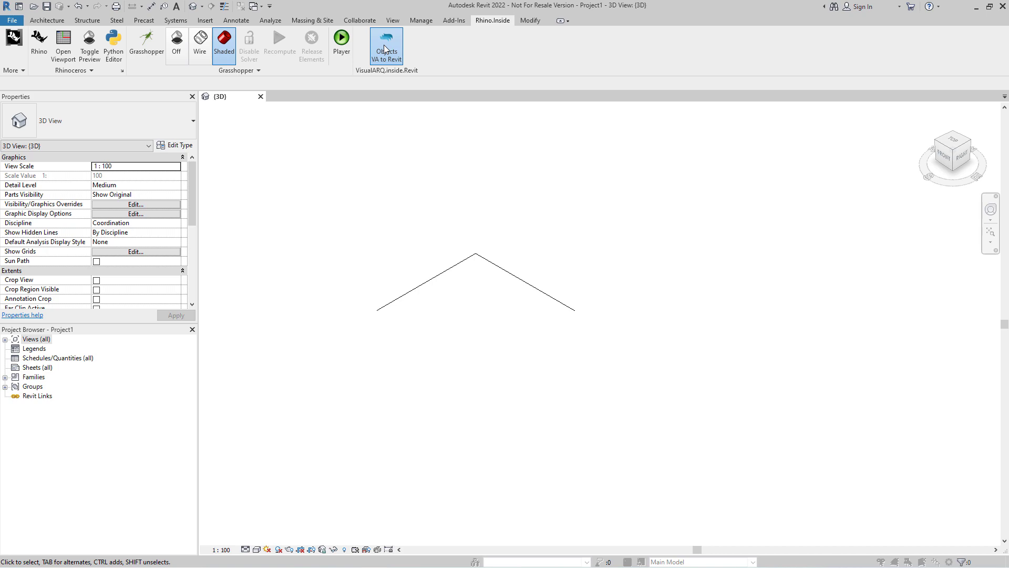
{"action": "scroll", "coordinate": [359, 253], "scroll_direction": "down", "scroll_amount": 3}
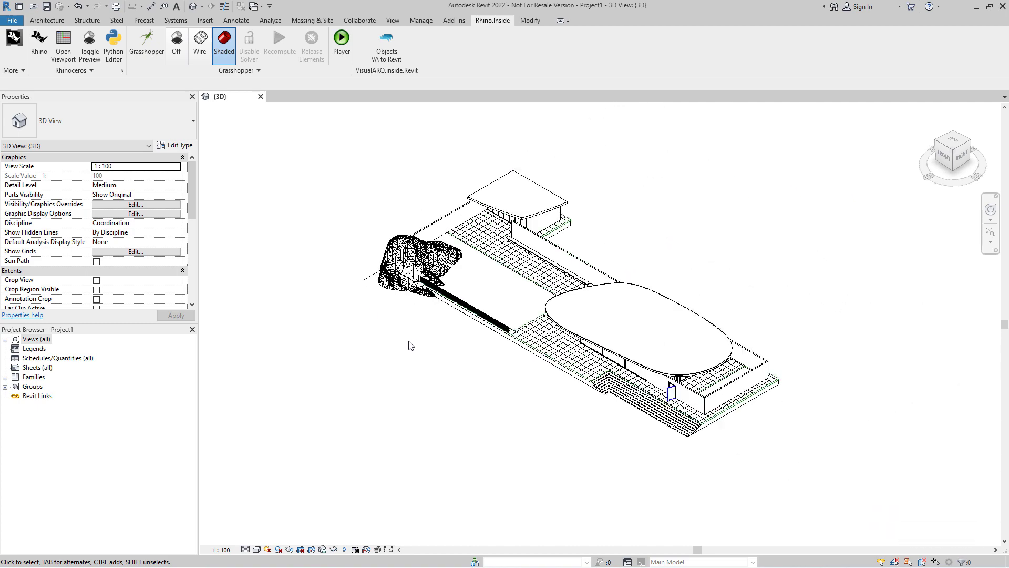
{"action": "mouse_move", "coordinate": [454, 391]}
{"action": "middle_mouse_down", "text": "shift"}
{"action": "mouse_move", "coordinate": [607, 318]}
{"action": "mouse_move", "coordinate": [592, 386]}
{"action": "middle_mouse_up", "text": "shift"}
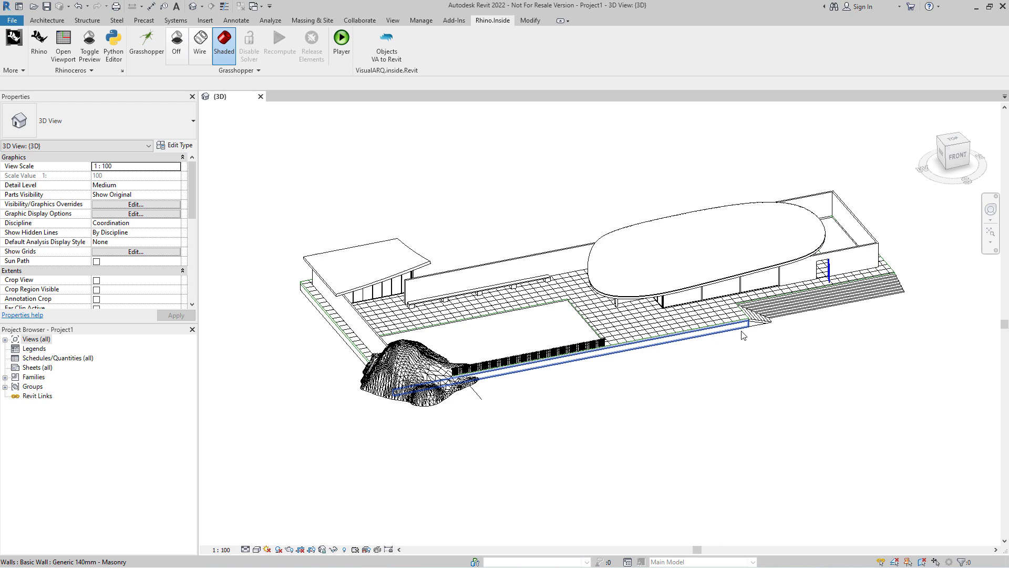
{"action": "scroll", "coordinate": [787, 356], "scroll_direction": "up", "scroll_amount": 1}
{"action": "scroll", "coordinate": [800, 347], "scroll_direction": "up", "scroll_amount": 1}
{"action": "scroll", "coordinate": [785, 341], "scroll_direction": "up", "scroll_amount": 3}
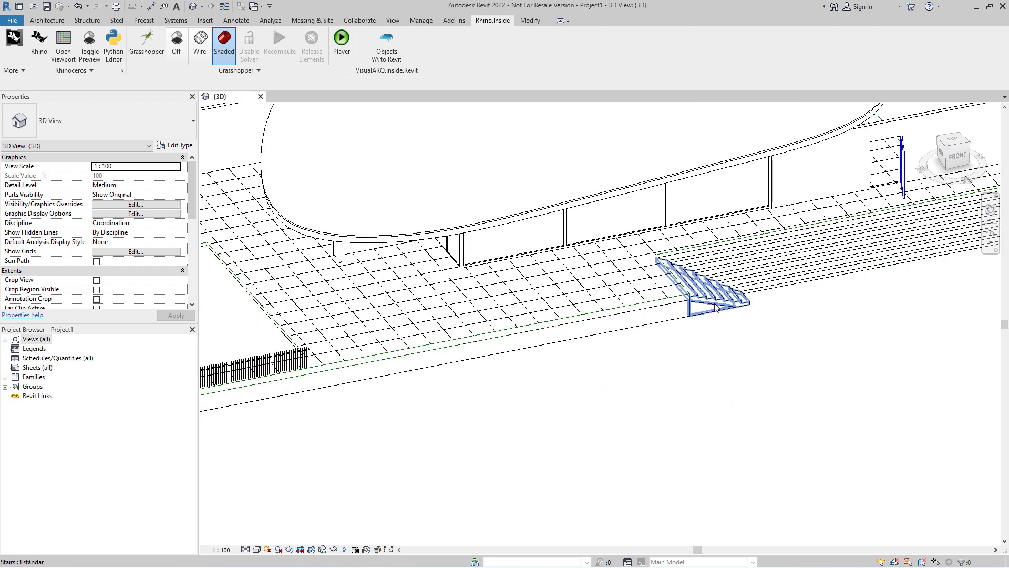
{"action": "left_click", "coordinate": [721, 373]}
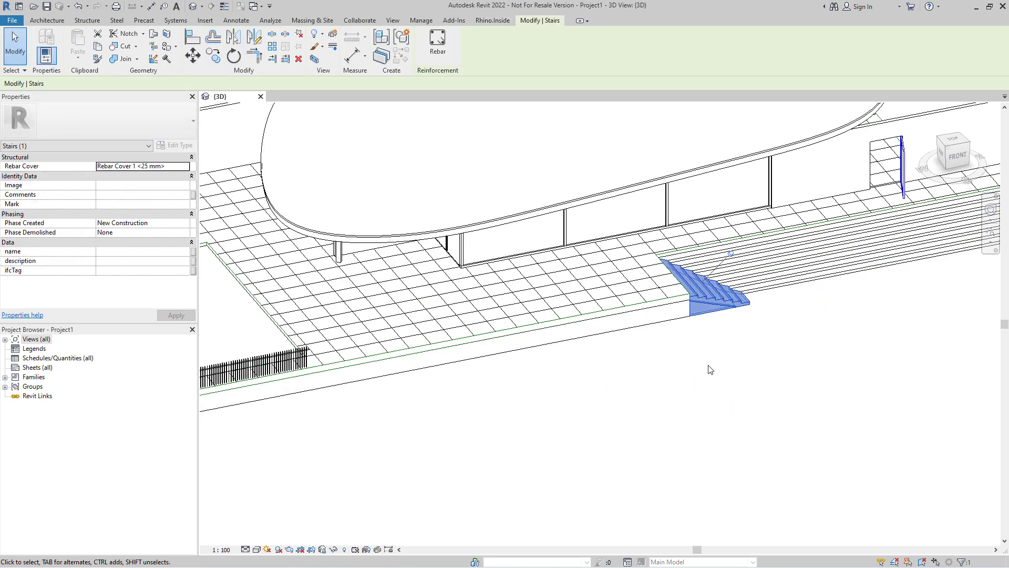
{"action": "mouse_move", "coordinate": [695, 361]}
{"action": "middle_mouse_down", "text": "shift"}
{"action": "mouse_move", "coordinate": [643, 365]}
{"action": "mouse_move", "coordinate": [665, 338]}
{"action": "mouse_move", "coordinate": [564, 366]}
{"action": "middle_mouse_up", "text": "shift"}
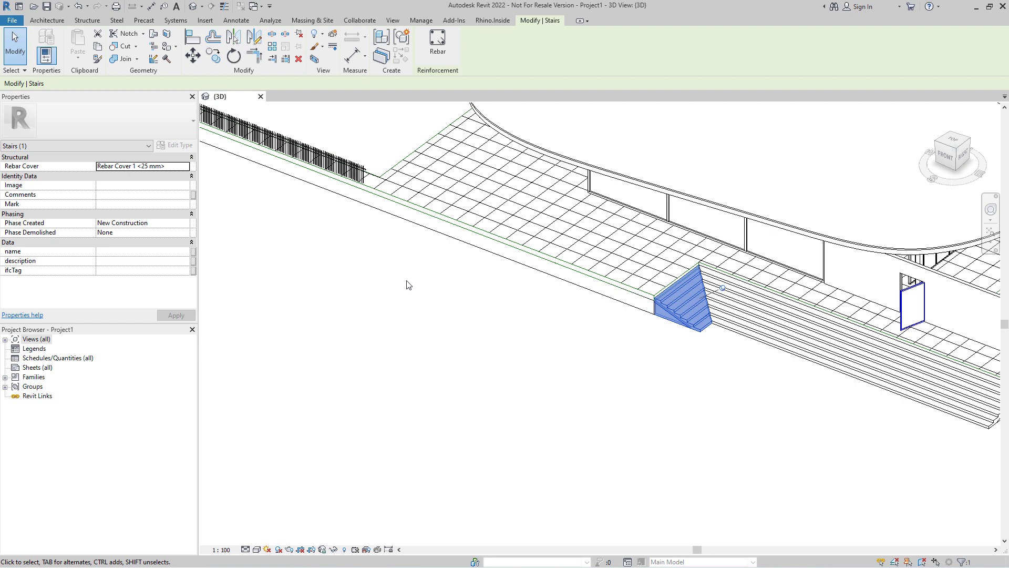
{"action": "scroll", "coordinate": [484, 320], "scroll_direction": "down", "scroll_amount": 2}
{"action": "scroll", "coordinate": [477, 296], "scroll_direction": "down", "scroll_amount": 2}
{"action": "scroll", "coordinate": [482, 300], "scroll_direction": "down", "scroll_amount": 1}
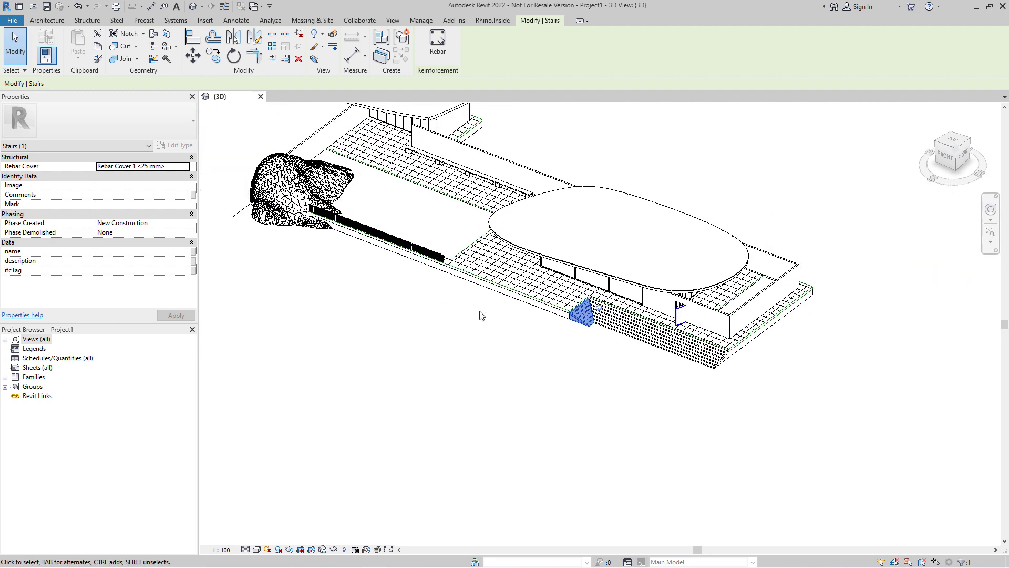
{"action": "scroll", "coordinate": [533, 326], "scroll_direction": "down", "scroll_amount": 2}
{"action": "scroll", "coordinate": [601, 344], "scroll_direction": "up", "scroll_amount": 1}
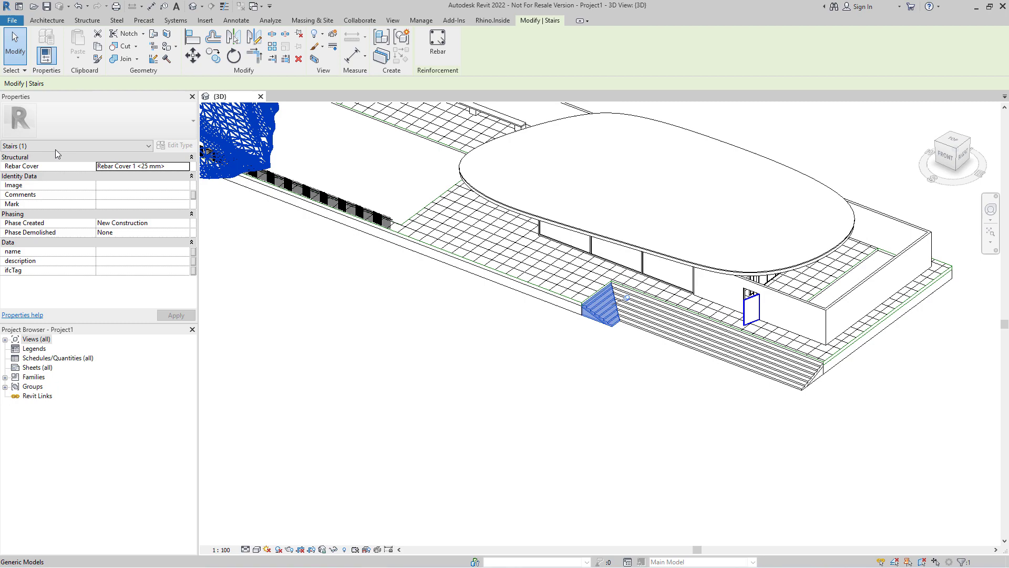
{"action": "scroll", "coordinate": [491, 344], "scroll_direction": "down", "scroll_amount": 2}
{"action": "left_click", "coordinate": [438, 302]}
{"action": "scroll", "coordinate": [429, 312], "scroll_direction": "up", "scroll_amount": 2}
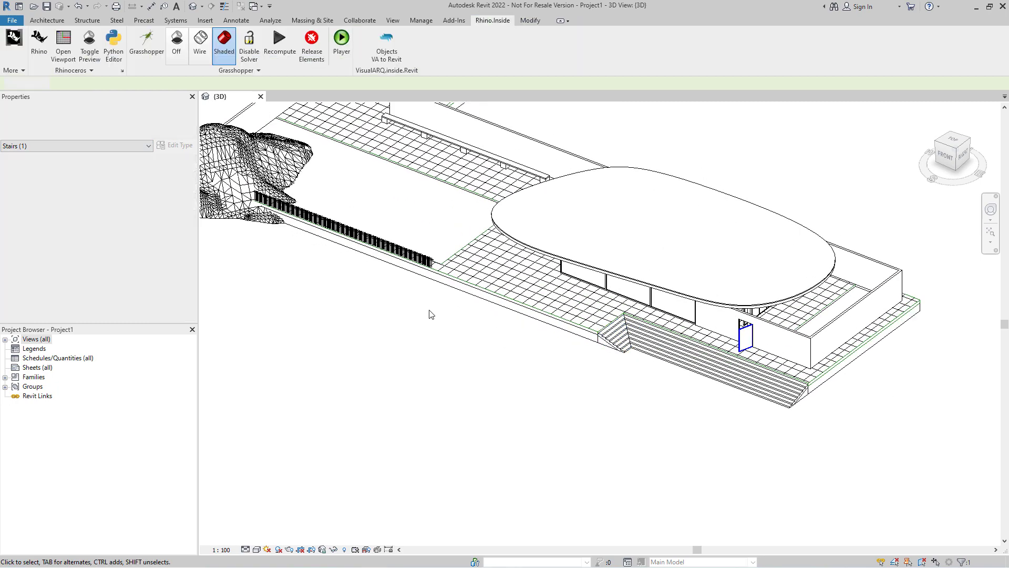
{"action": "scroll", "coordinate": [498, 354], "scroll_direction": "down", "scroll_amount": 2}
{"action": "scroll", "coordinate": [315, 228], "scroll_direction": "up", "scroll_amount": 1}
{"action": "scroll", "coordinate": [295, 249], "scroll_direction": "up", "scroll_amount": 3}
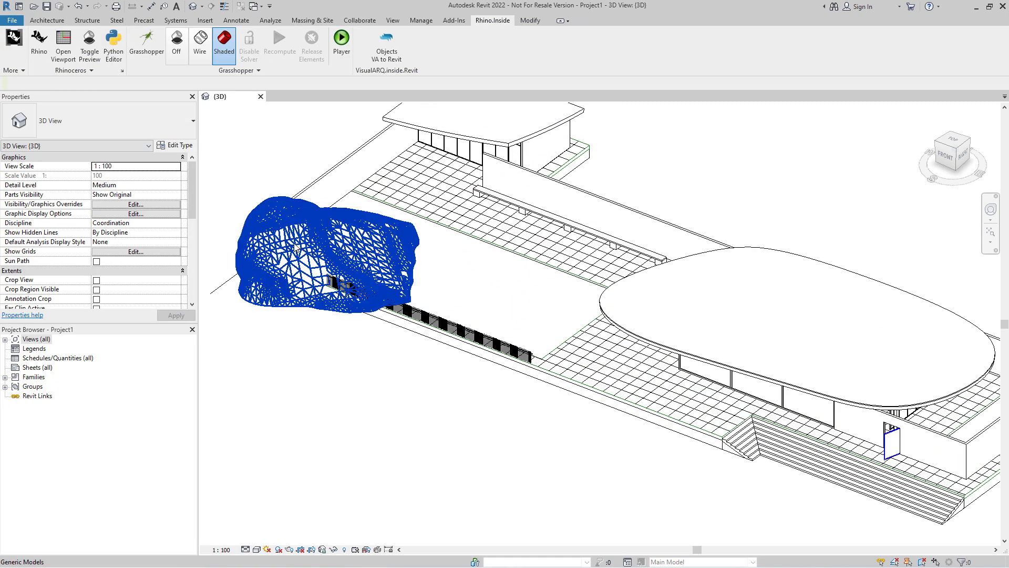
{"action": "left_click", "coordinate": [268, 220]}
{"action": "scroll", "coordinate": [261, 205], "scroll_direction": "up", "scroll_amount": 1}
{"action": "scroll", "coordinate": [252, 193], "scroll_direction": "up", "scroll_amount": 1}
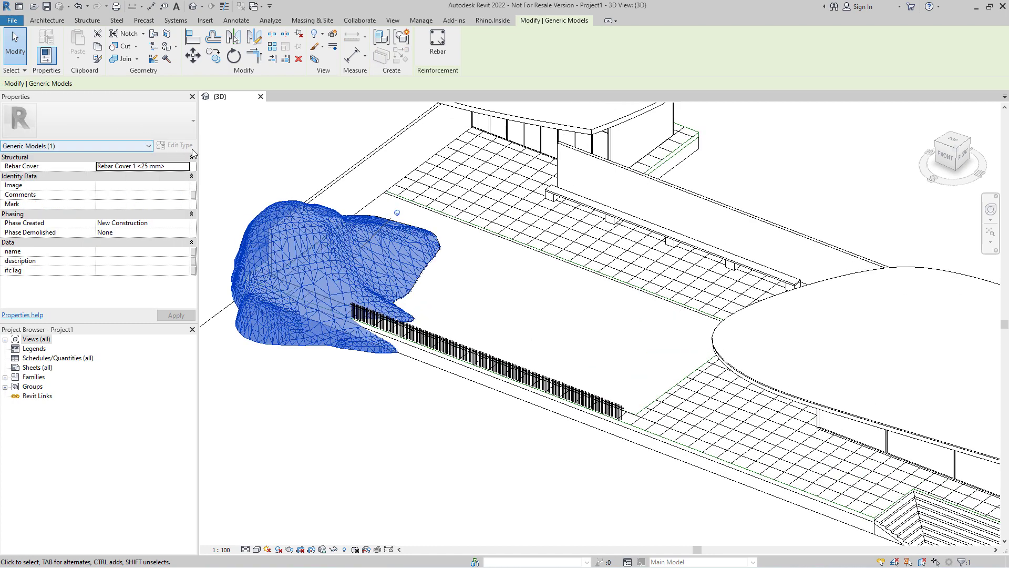
{"action": "scroll", "coordinate": [355, 276], "scroll_direction": "down", "scroll_amount": 3}
{"action": "left_click", "coordinate": [476, 389]}
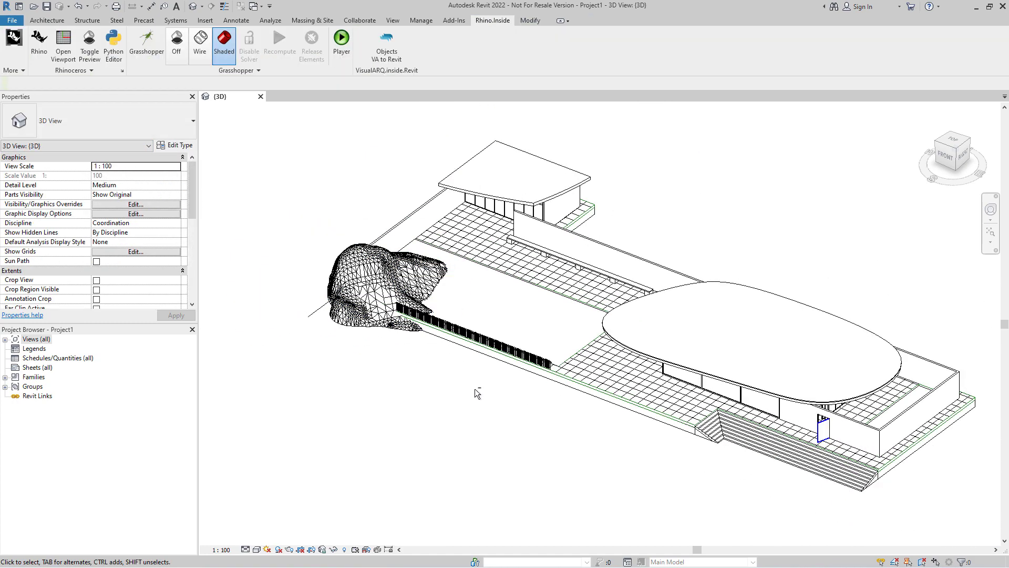
{"action": "middle_click_drag", "start_coordinate": [474, 389], "coordinate": [552, 366], "text": "shift"}
{"action": "scroll", "coordinate": [552, 366], "scroll_direction": "up", "scroll_amount": 1}
{"action": "scroll", "coordinate": [556, 379], "scroll_direction": "up", "scroll_amount": 2}
{"action": "scroll", "coordinate": [559, 402], "scroll_direction": "up", "scroll_amount": 2}
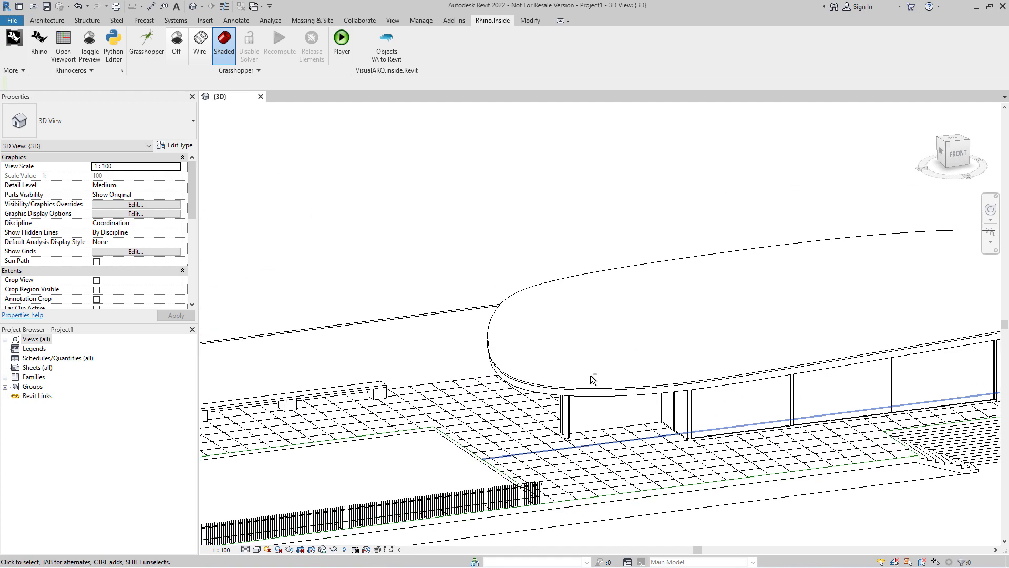
{"action": "scroll", "coordinate": [563, 419], "scroll_direction": "up", "scroll_amount": 2}
{"action": "left_click", "coordinate": [563, 422]}
{"action": "scroll", "coordinate": [565, 410], "scroll_direction": "down", "scroll_amount": 2}
{"action": "scroll", "coordinate": [567, 386], "scroll_direction": "down", "scroll_amount": 2}
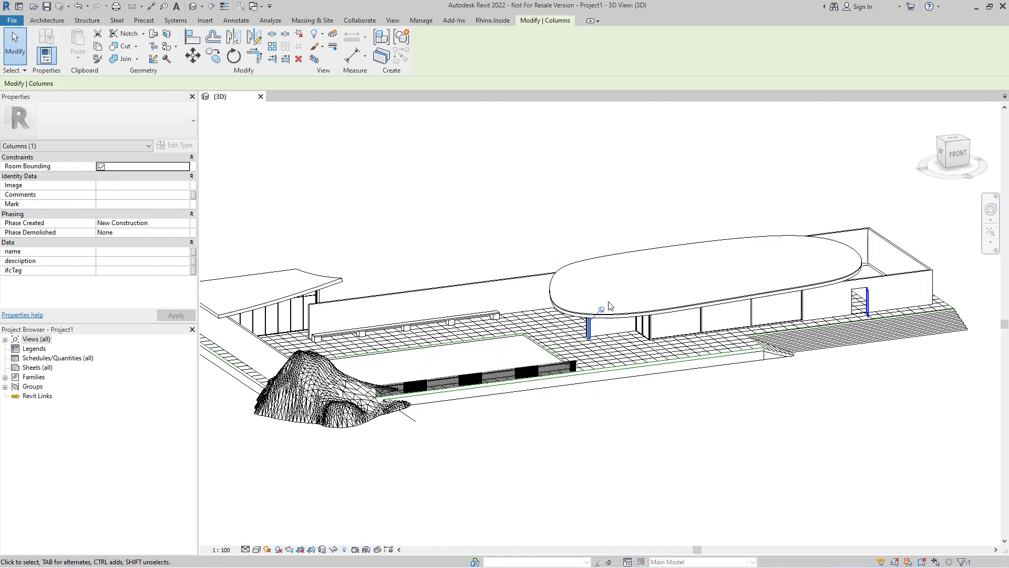
{"action": "scroll", "coordinate": [573, 348], "scroll_direction": "down", "scroll_amount": 2}
{"action": "middle_click_drag", "start_coordinate": [573, 347], "coordinate": [496, 333], "text": "shift"}
{"action": "scroll", "coordinate": [568, 323], "scroll_direction": "up", "scroll_amount": 2}
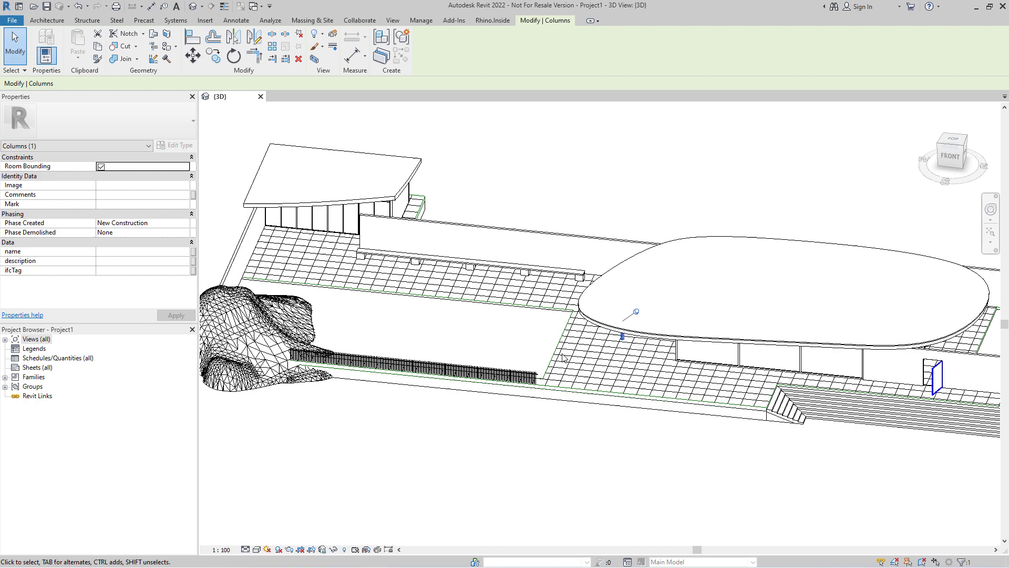
{"action": "key", "text": "Escape"}
{"action": "scroll", "coordinate": [600, 355], "scroll_direction": "up", "scroll_amount": 2}
{"action": "middle_click_drag", "start_coordinate": [539, 407], "coordinate": [513, 412], "text": "shift"}
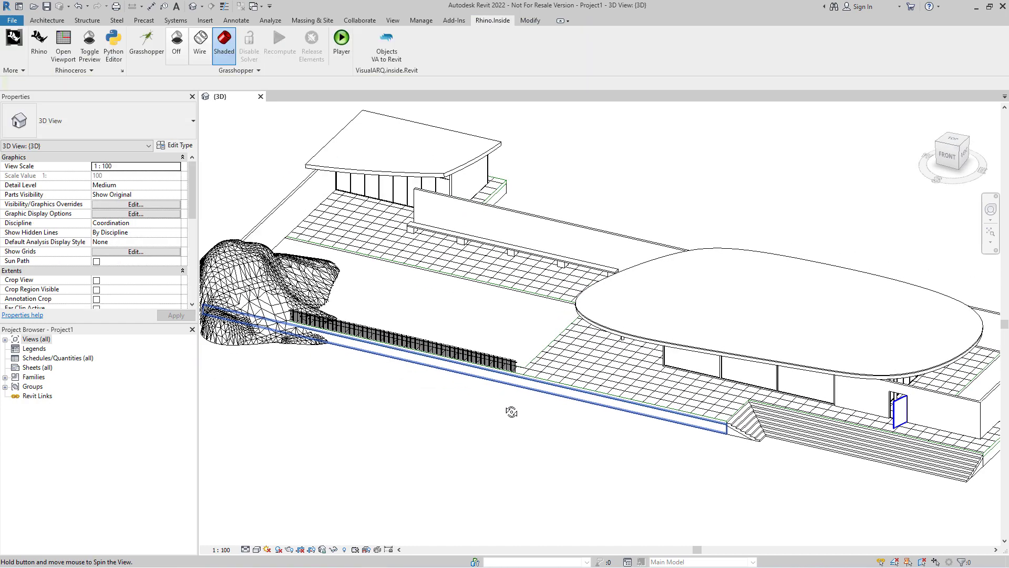
{"action": "scroll", "coordinate": [552, 411], "scroll_direction": "up", "scroll_amount": 2}
{"action": "left_click", "coordinate": [632, 406]}
{"action": "scroll", "coordinate": [623, 399], "scroll_direction": "down", "scroll_amount": 2}
{"action": "scroll", "coordinate": [552, 355], "scroll_direction": "down", "scroll_amount": 2}
{"action": "scroll", "coordinate": [473, 315], "scroll_direction": "down", "scroll_amount": 2}
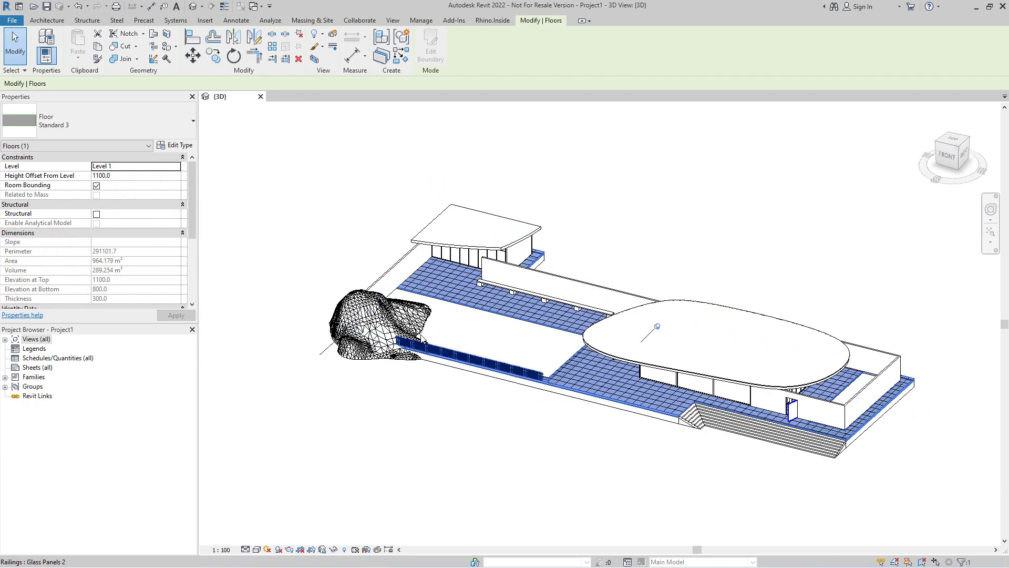
{"action": "scroll", "coordinate": [374, 258], "scroll_direction": "up", "scroll_amount": 2}
{"action": "left_click", "coordinate": [369, 251]}
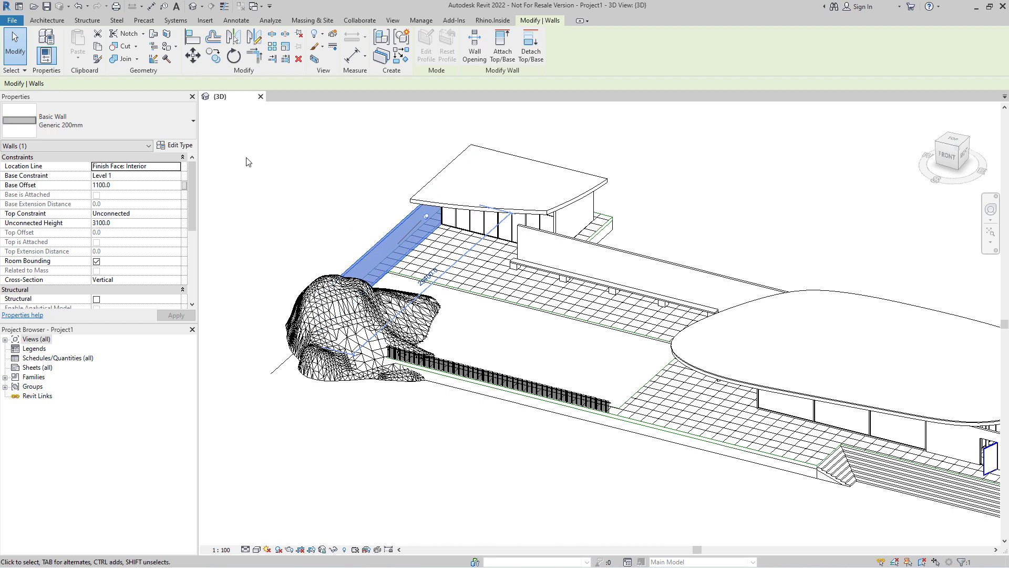
- Review the wall type's layer assembly, close the dialogs, and launch the Rhino 7 session
{"action": "left_click", "coordinate": [181, 146]}
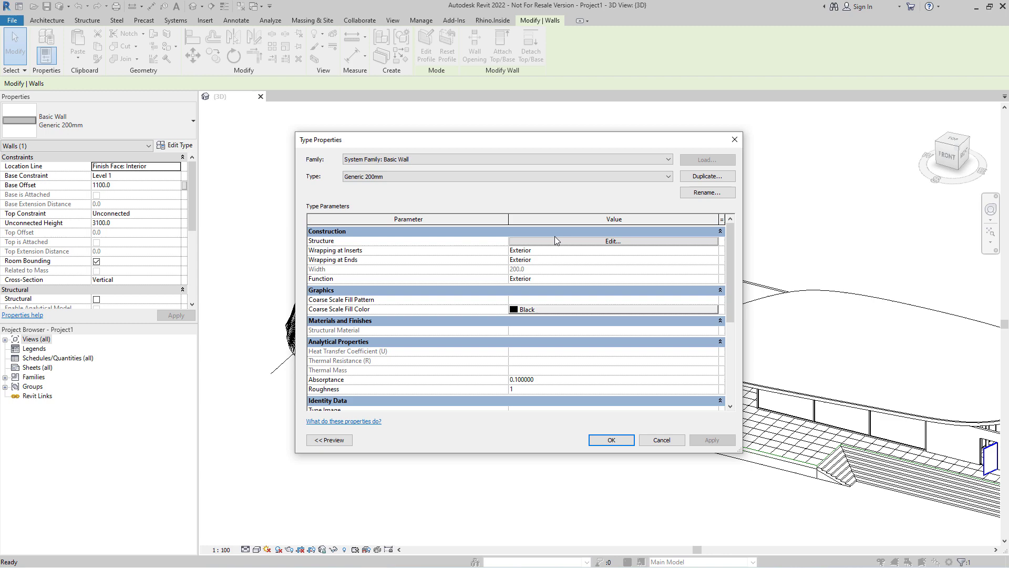
{"action": "left_click", "coordinate": [614, 242]}
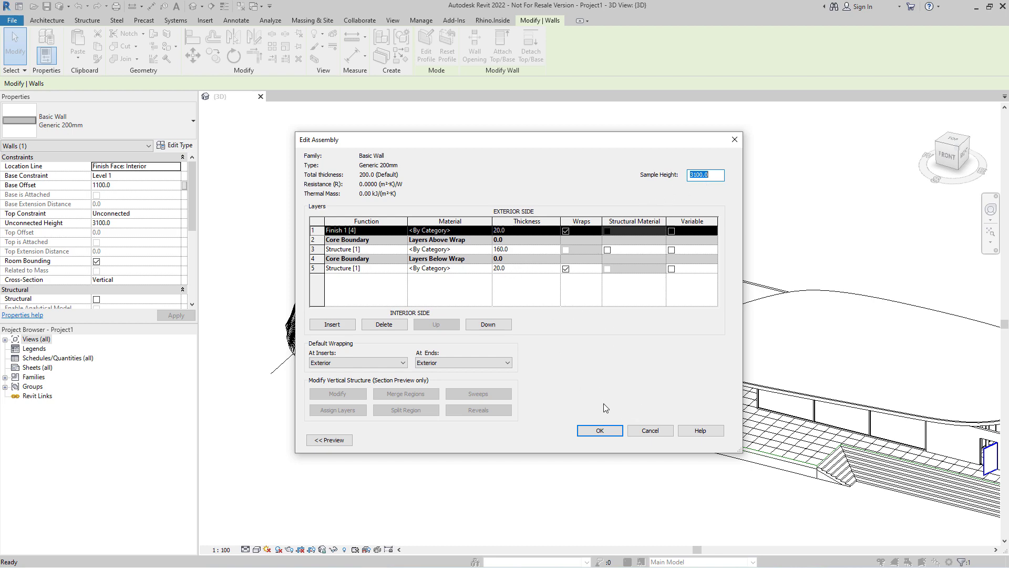
{"action": "left_click", "coordinate": [600, 431]}
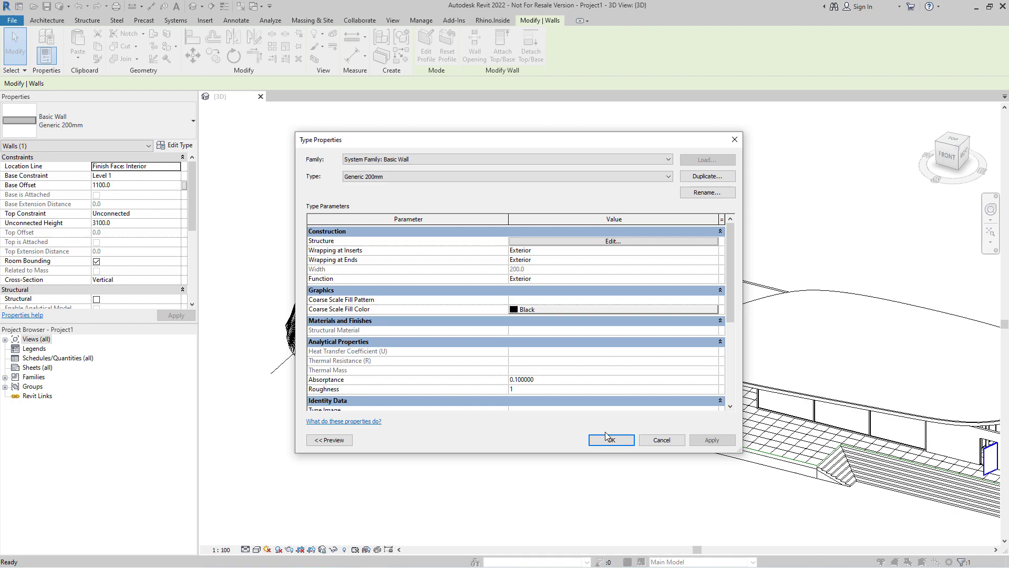
{"action": "left_click", "coordinate": [608, 441]}
{"action": "left_click", "coordinate": [608, 443]}
{"action": "scroll", "coordinate": [591, 418], "scroll_direction": "down", "scroll_amount": 5}
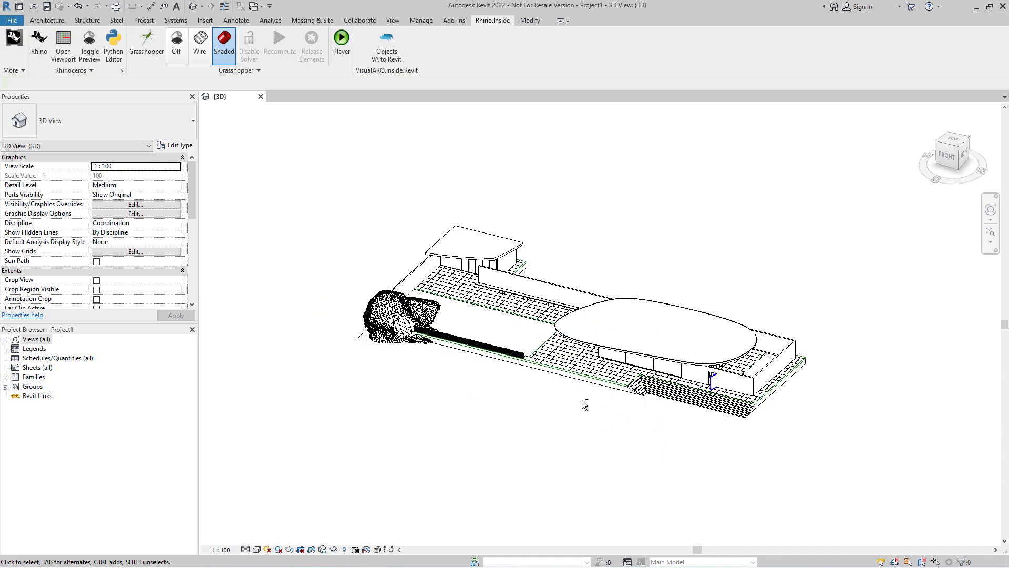
{"action": "mouse_move", "coordinate": [582, 400]}
{"action": "middle_mouse_down", "text": "shift"}
{"action": "mouse_move", "coordinate": [678, 408]}
{"action": "mouse_move", "coordinate": [722, 389]}
{"action": "middle_mouse_up", "text": "shift"}
{"action": "scroll", "coordinate": [730, 378], "scroll_direction": "up", "scroll_amount": 2}
{"action": "scroll", "coordinate": [742, 376], "scroll_direction": "up", "scroll_amount": 2}
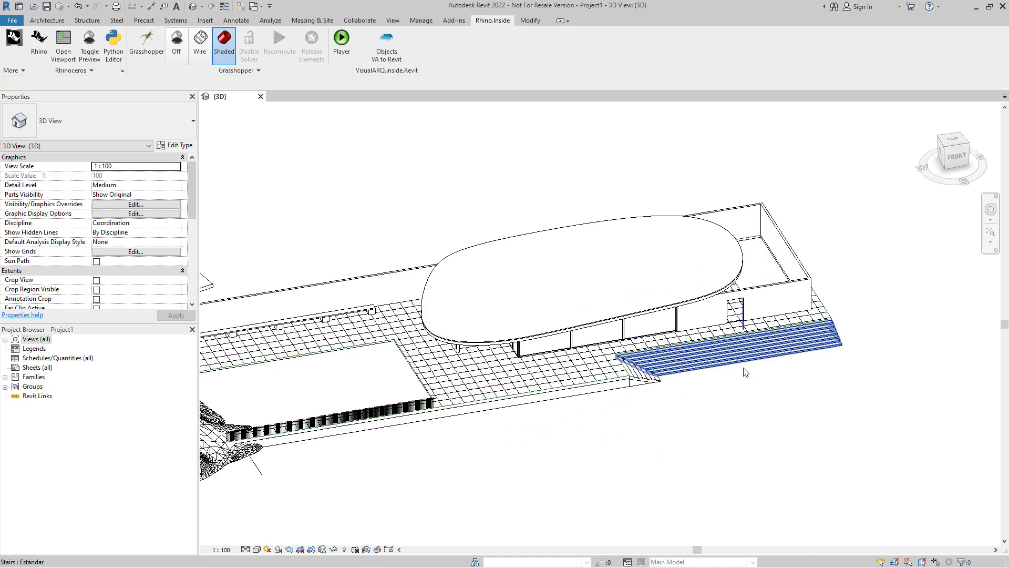
{"action": "scroll", "coordinate": [735, 396], "scroll_direction": "down", "scroll_amount": 2}
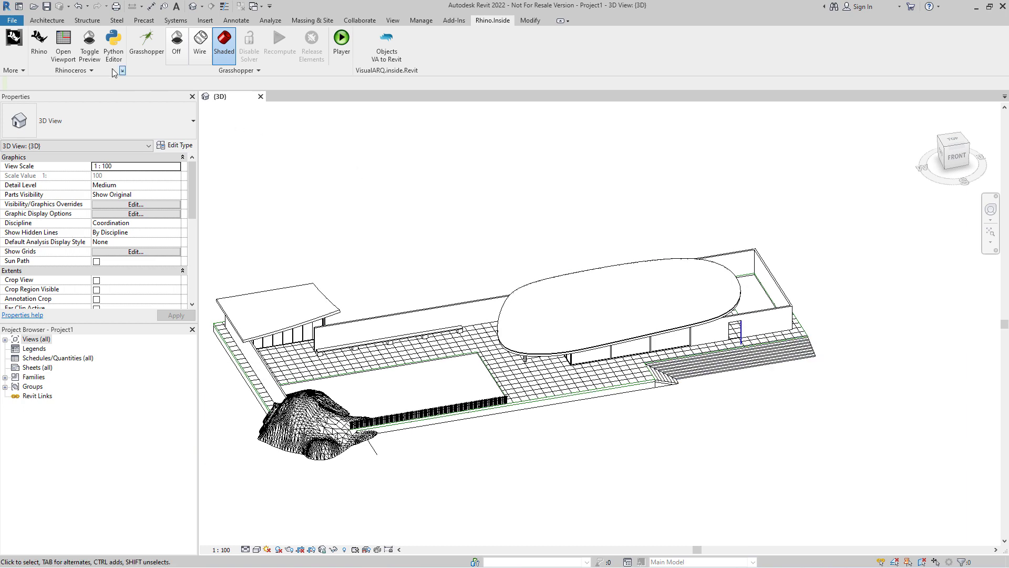
{"action": "left_click", "coordinate": [40, 41]}
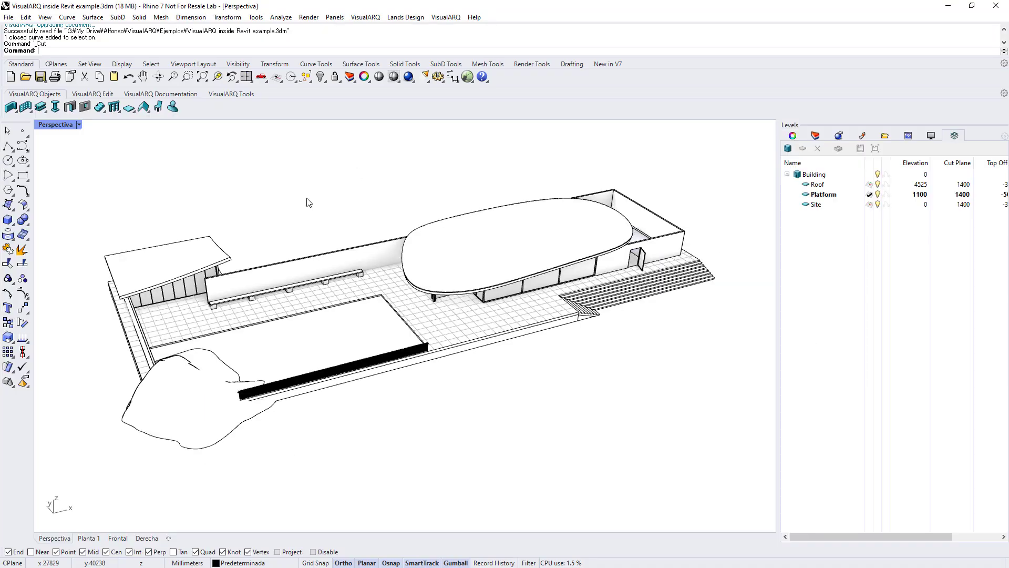
- Select the door beside the stairs and drag its grip to adjust it
{"action": "right_click_drag", "start_coordinate": [308, 202], "coordinate": [656, 259]}
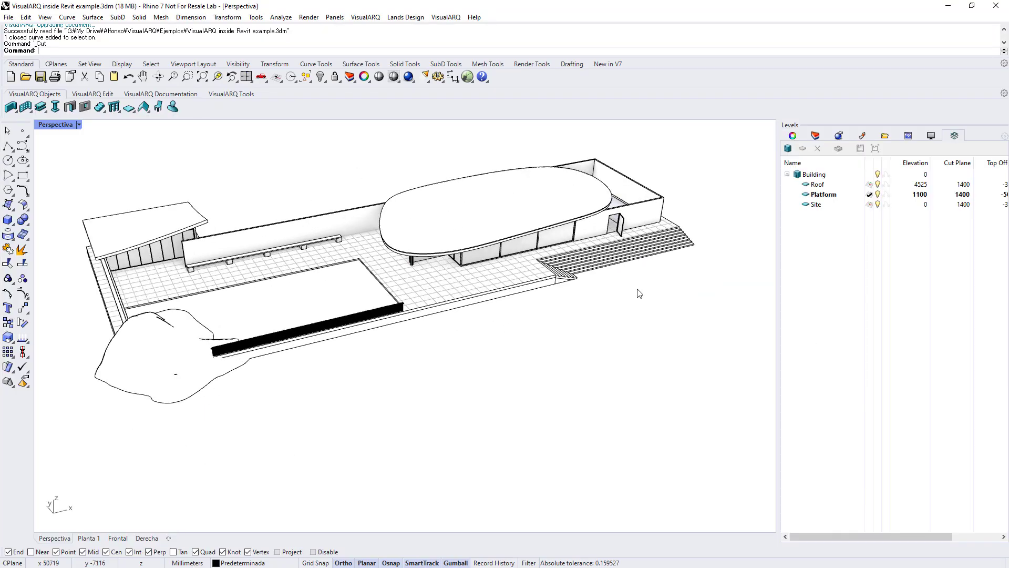
{"action": "scroll", "coordinate": [656, 259], "scroll_direction": "up", "scroll_amount": 3}
{"action": "scroll", "coordinate": [599, 372], "scroll_direction": "up", "scroll_amount": 3}
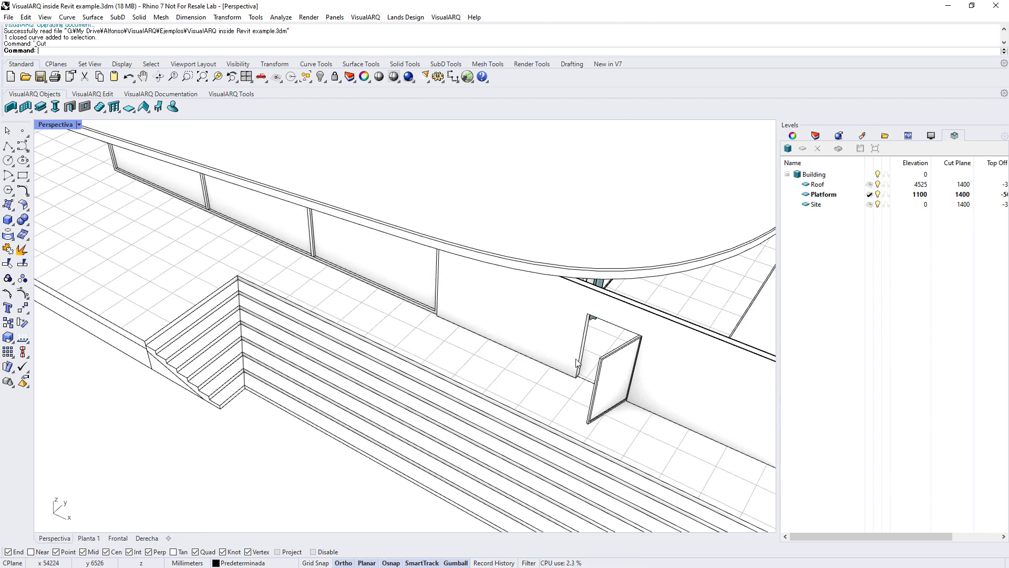
{"action": "left_click", "coordinate": [599, 372]}
{"action": "scroll", "coordinate": [481, 332], "scroll_direction": "down", "scroll_amount": 5}
{"action": "scroll", "coordinate": [478, 351], "scroll_direction": "up", "scroll_amount": 3}
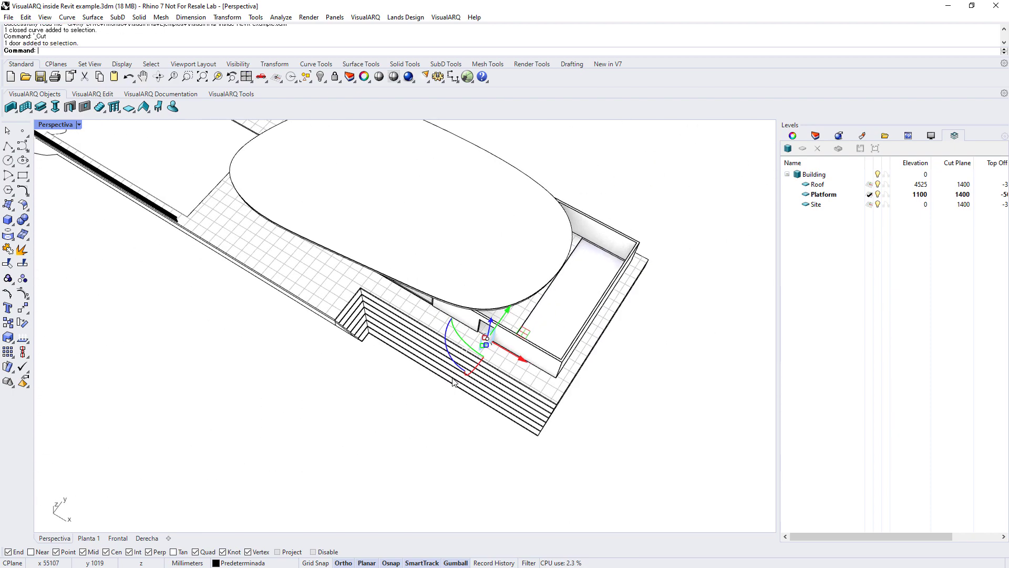
{"action": "scroll", "coordinate": [483, 347], "scroll_direction": "up", "scroll_amount": 2}
{"action": "left_click", "coordinate": [488, 344]}
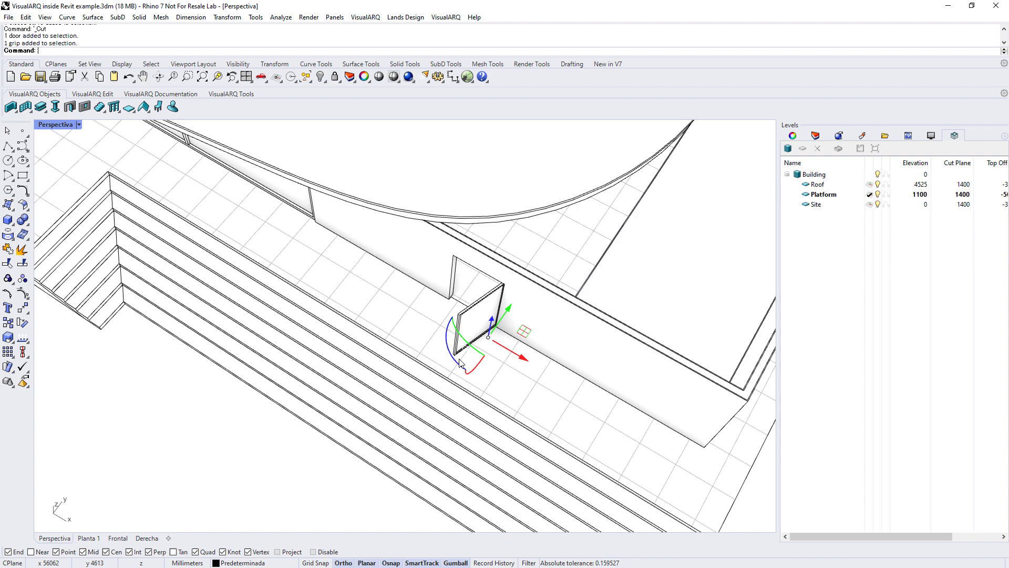
{"action": "right_click_drag", "start_coordinate": [487, 343], "coordinate": [444, 388]}
{"action": "scroll", "coordinate": [443, 388], "scroll_direction": "up", "scroll_amount": 2}
{"action": "scroll", "coordinate": [453, 382], "scroll_direction": "up", "scroll_amount": 2}
{"action": "left_click_drag", "start_coordinate": [470, 384], "coordinate": [457, 311]}
{"action": "right_click_drag", "start_coordinate": [407, 370], "coordinate": [537, 300]}
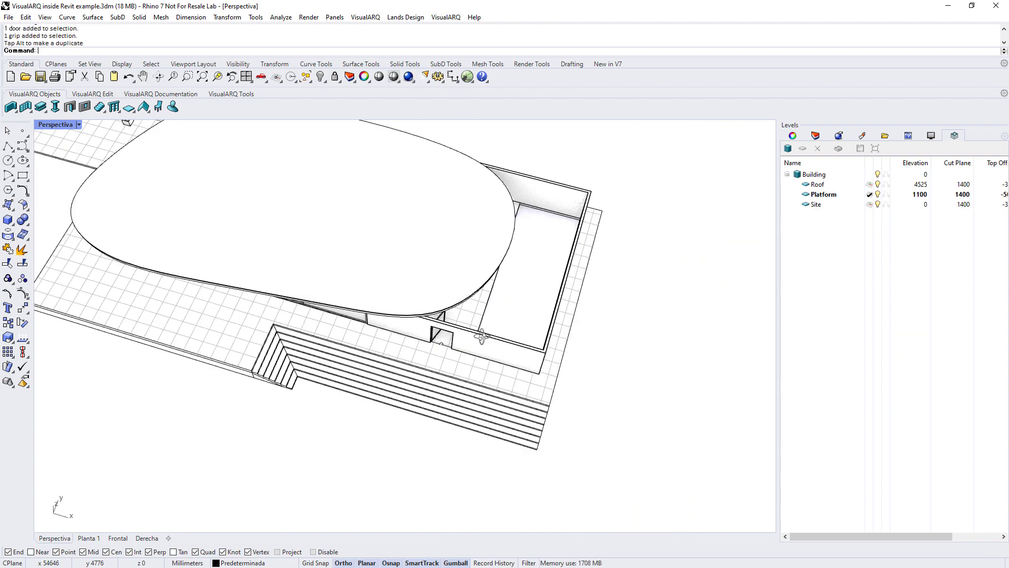
{"action": "scroll", "coordinate": [541, 298], "scroll_direction": "up", "scroll_amount": 3}
{"action": "scroll", "coordinate": [510, 305], "scroll_direction": "up", "scroll_amount": 2}
{"action": "scroll", "coordinate": [484, 293], "scroll_direction": "up", "scroll_amount": 1}
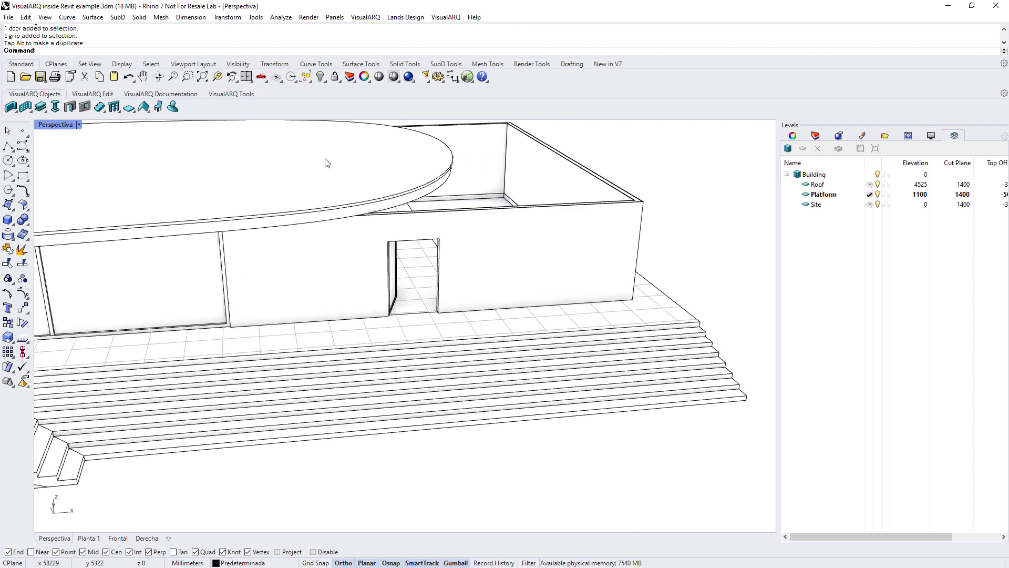
- Insert a VisualARQ window into the wall right of the door and set its opening side
{"action": "left_click", "coordinate": [85, 108]}
{"action": "left_click", "coordinate": [588, 306]}
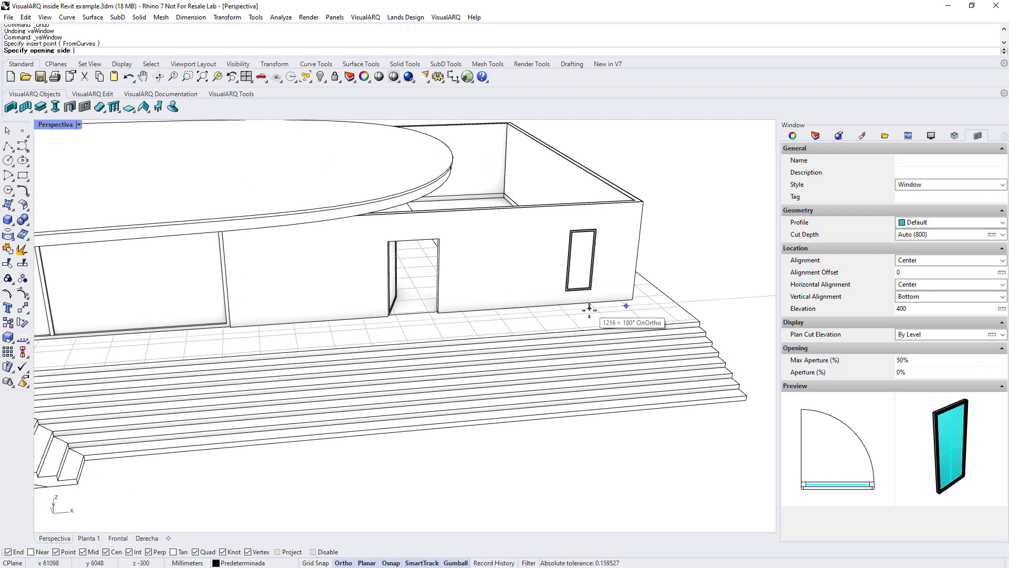
{"action": "left_click", "coordinate": [588, 310]}
{"action": "key", "text": "Return"}
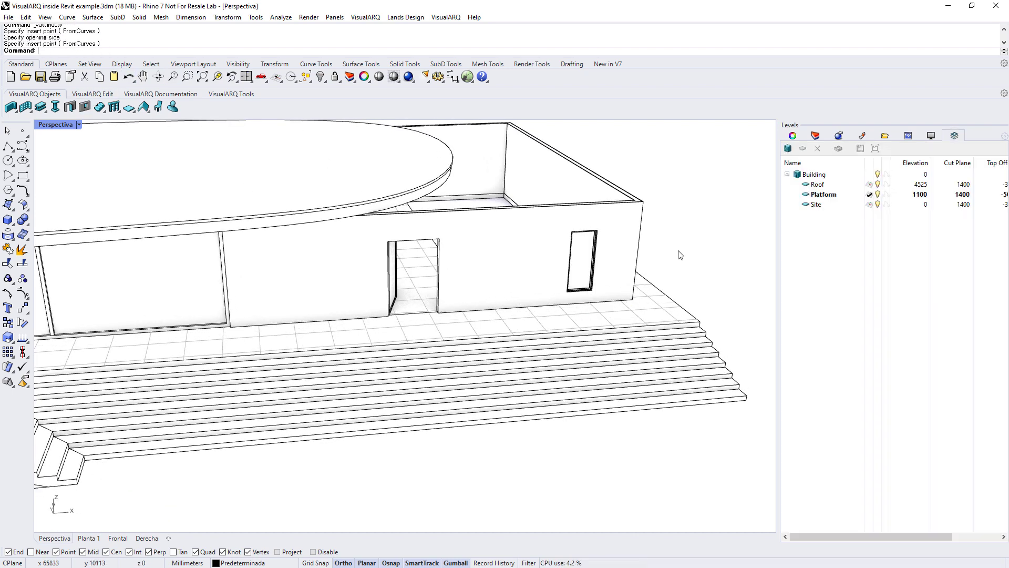
- Return to Revit and orbit the model to inspect the updated wall with the new window
{"action": "left_click", "coordinate": [992, 5]}
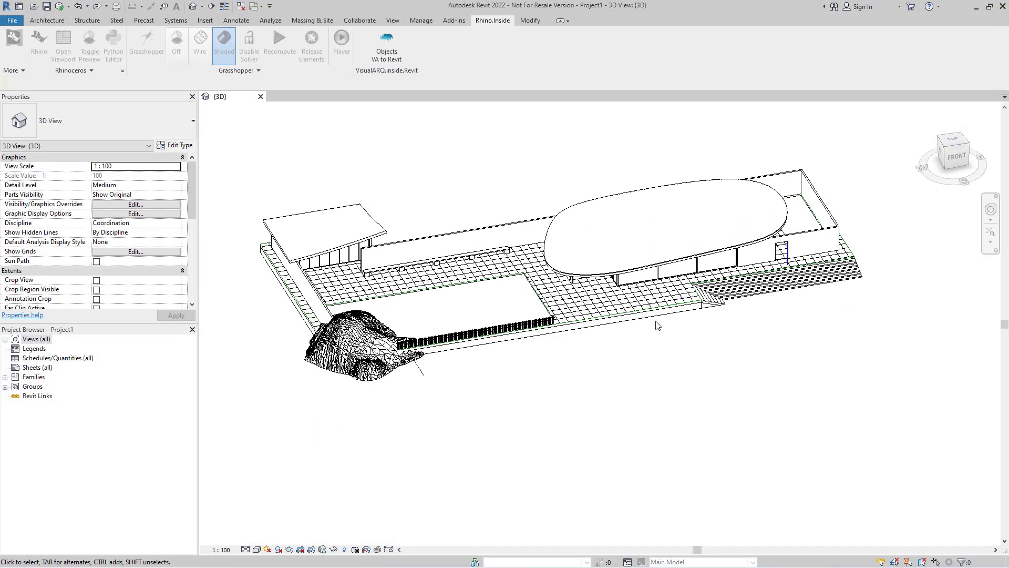
{"action": "middle_click_drag", "start_coordinate": [643, 367], "coordinate": [624, 362], "text": "shift"}
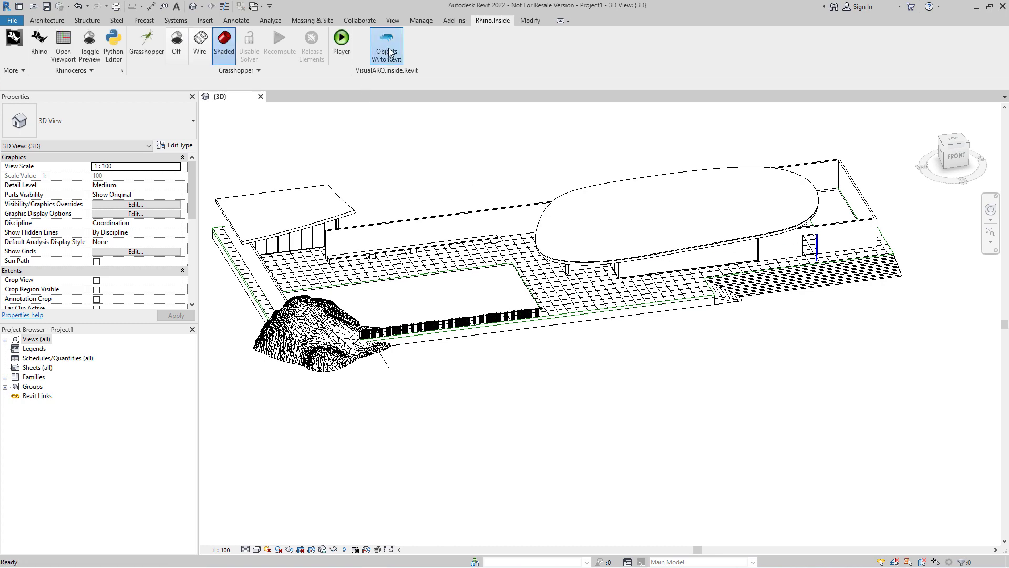
{"action": "scroll", "coordinate": [838, 255], "scroll_direction": "up", "scroll_amount": 3}
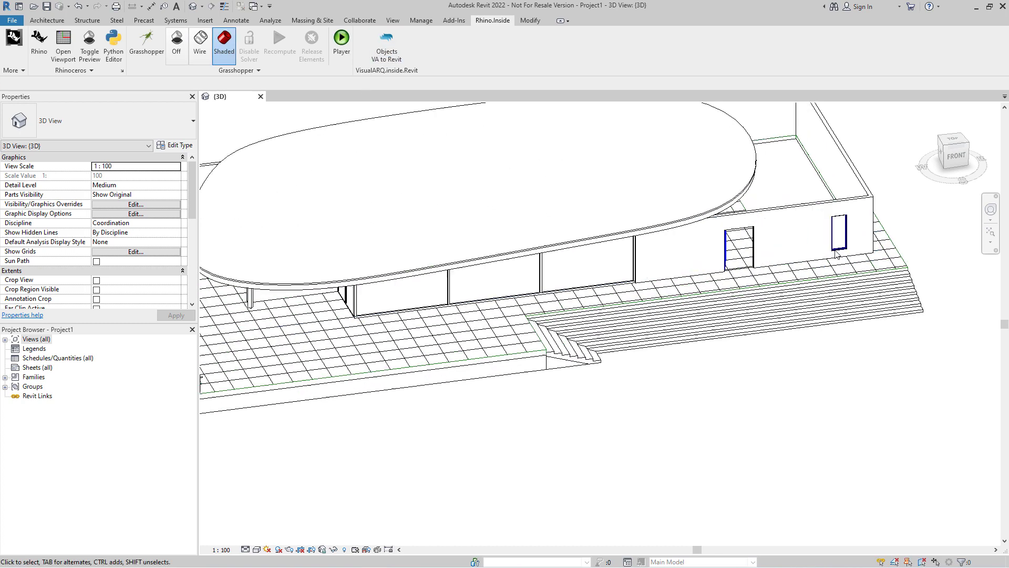
{"action": "scroll", "coordinate": [837, 254], "scroll_direction": "up", "scroll_amount": 3}
{"action": "mouse_move", "coordinate": [739, 281]}
{"action": "middle_mouse_down", "text": "shift"}
{"action": "mouse_move", "coordinate": [636, 254]}
{"action": "mouse_move", "coordinate": [574, 305]}
{"action": "middle_mouse_up", "text": "shift"}
{"action": "scroll", "coordinate": [636, 255], "scroll_direction": "down", "scroll_amount": 3}
{"action": "scroll", "coordinate": [512, 483], "scroll_direction": "down", "scroll_amount": 1}
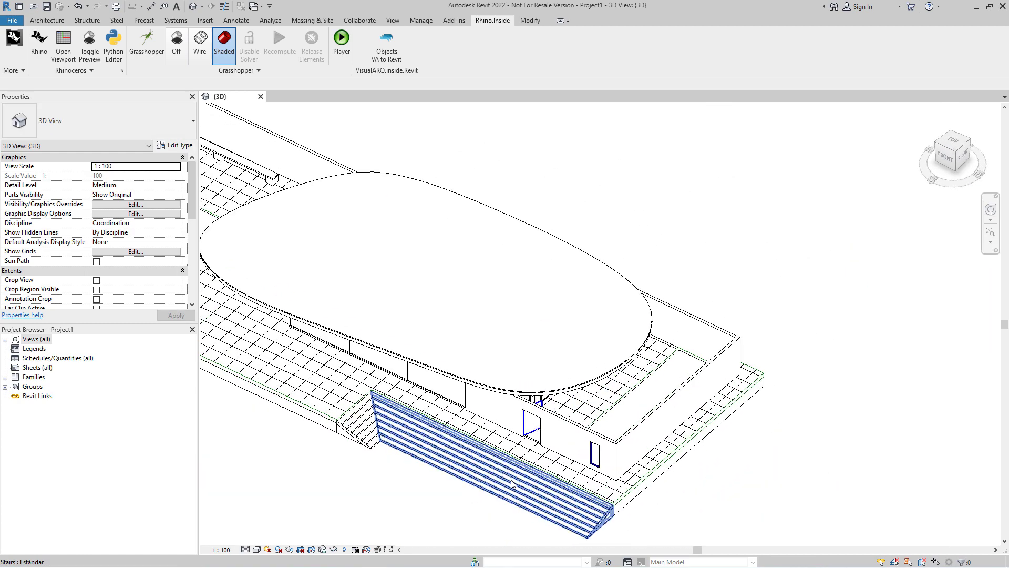
{"action": "scroll", "coordinate": [516, 473], "scroll_direction": "up", "scroll_amount": 2}
{"action": "scroll", "coordinate": [521, 465], "scroll_direction": "up", "scroll_amount": 2}
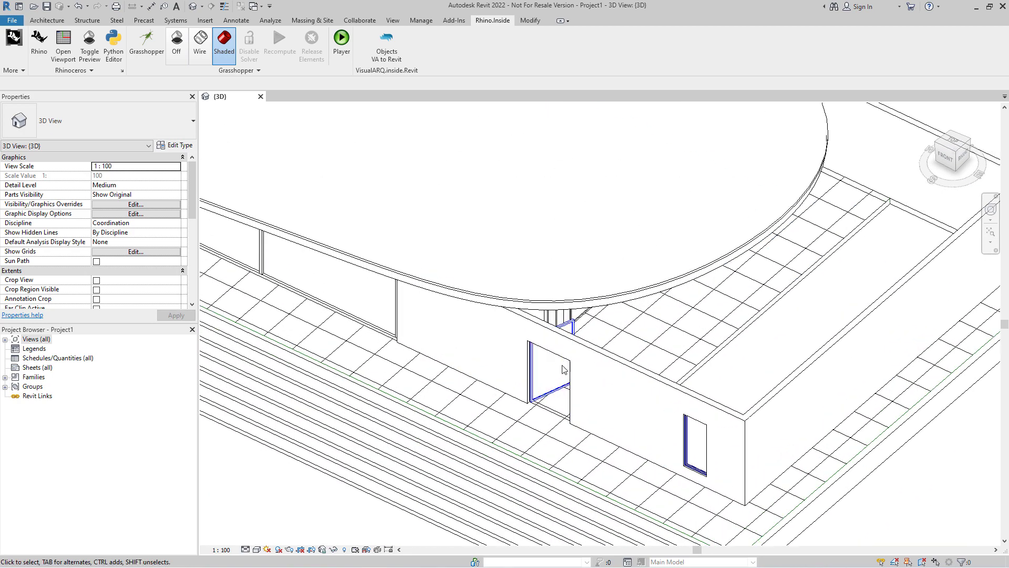
{"action": "scroll", "coordinate": [563, 369], "scroll_direction": "down", "scroll_amount": 2}
{"action": "scroll", "coordinate": [603, 364], "scroll_direction": "down", "scroll_amount": 1}
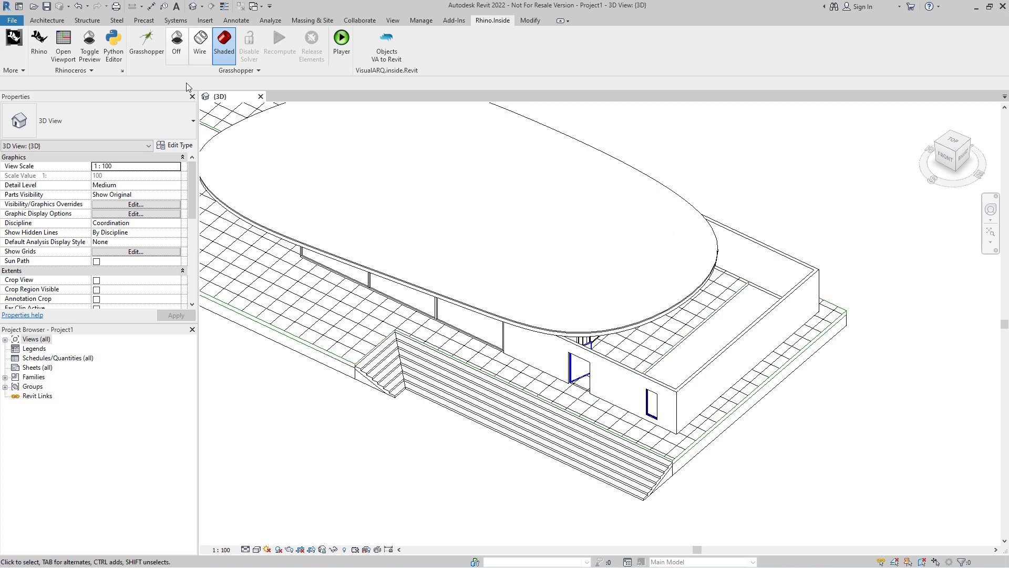
- Switch to Rhino, paste the wavy profile curve beside the stairs and select it
{"action": "key", "text": "alt+Tab"}
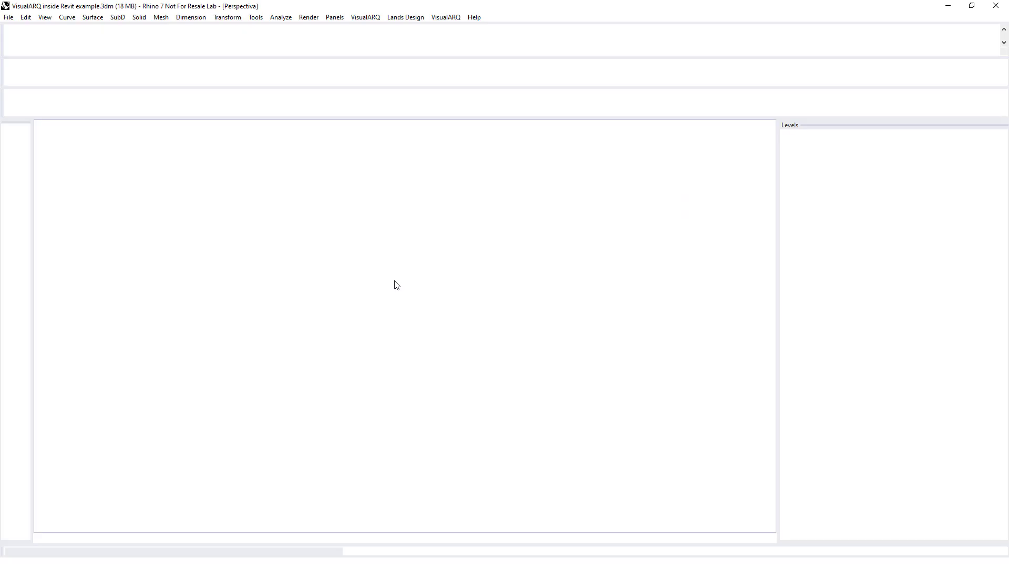
{"action": "scroll", "coordinate": [396, 286], "scroll_direction": "down", "scroll_amount": 2}
{"action": "scroll", "coordinate": [645, 291], "scroll_direction": "down", "scroll_amount": 2}
{"action": "scroll", "coordinate": [646, 290], "scroll_direction": "down", "scroll_amount": 3}
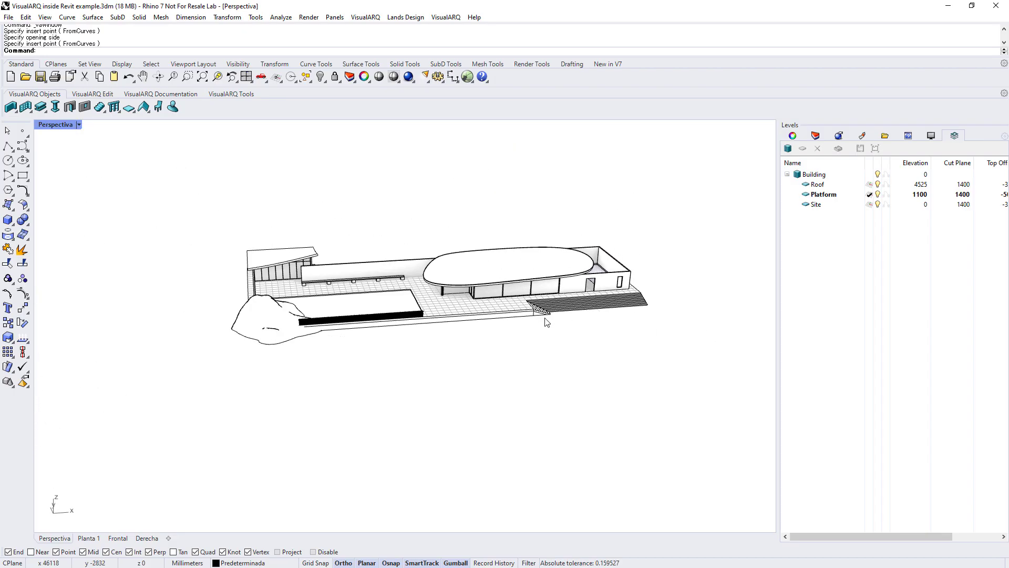
{"action": "right_click_drag", "start_coordinate": [544, 320], "coordinate": [485, 344]}
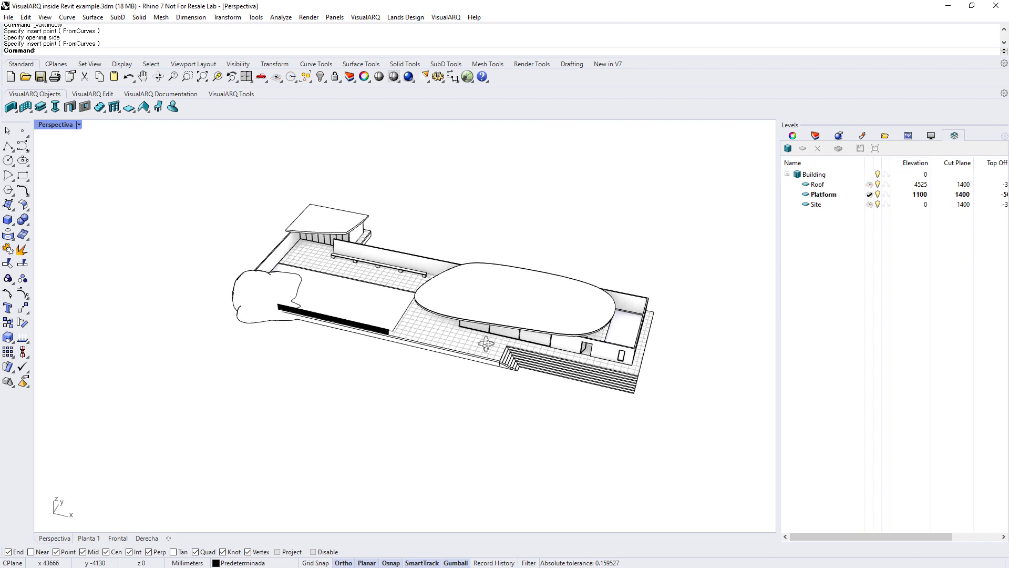
{"action": "scroll", "coordinate": [388, 332], "scroll_direction": "up", "scroll_amount": 3}
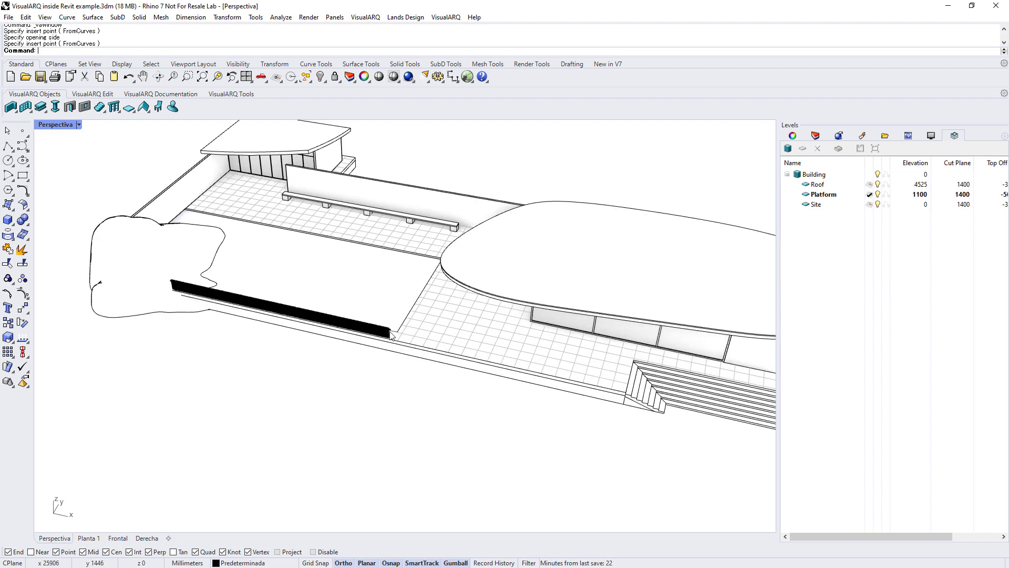
{"action": "scroll", "coordinate": [392, 335], "scroll_direction": "down", "scroll_amount": 3}
{"action": "mouse_move", "coordinate": [401, 360]}
{"action": "right_mouse_down"}
{"action": "mouse_move", "coordinate": [466, 349]}
{"action": "mouse_move", "coordinate": [549, 310]}
{"action": "right_mouse_up"}
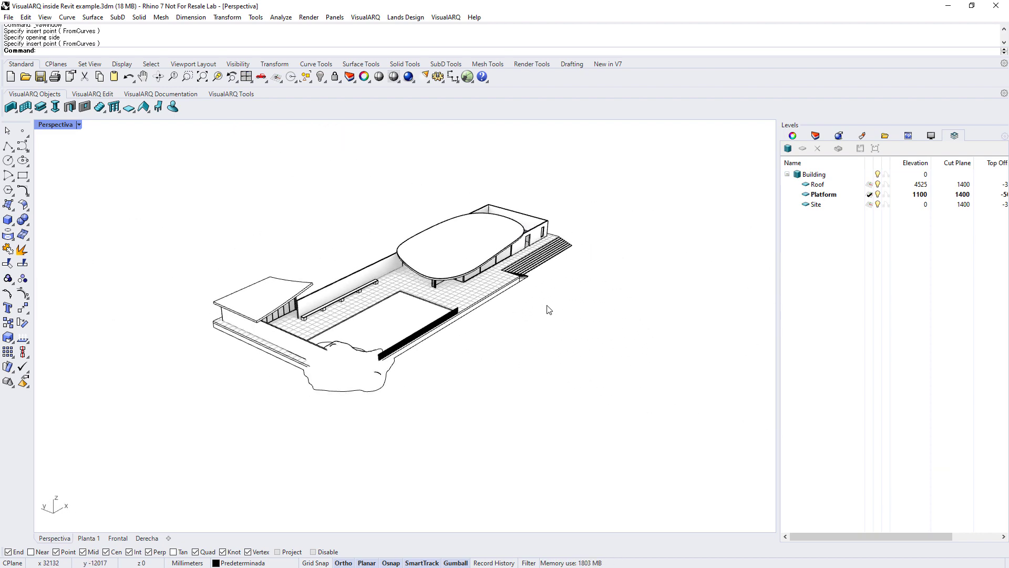
{"action": "scroll", "coordinate": [546, 311], "scroll_direction": "up", "scroll_amount": 2}
{"action": "scroll", "coordinate": [534, 313], "scroll_direction": "up", "scroll_amount": 2}
{"action": "scroll", "coordinate": [526, 323], "scroll_direction": "up", "scroll_amount": 1}
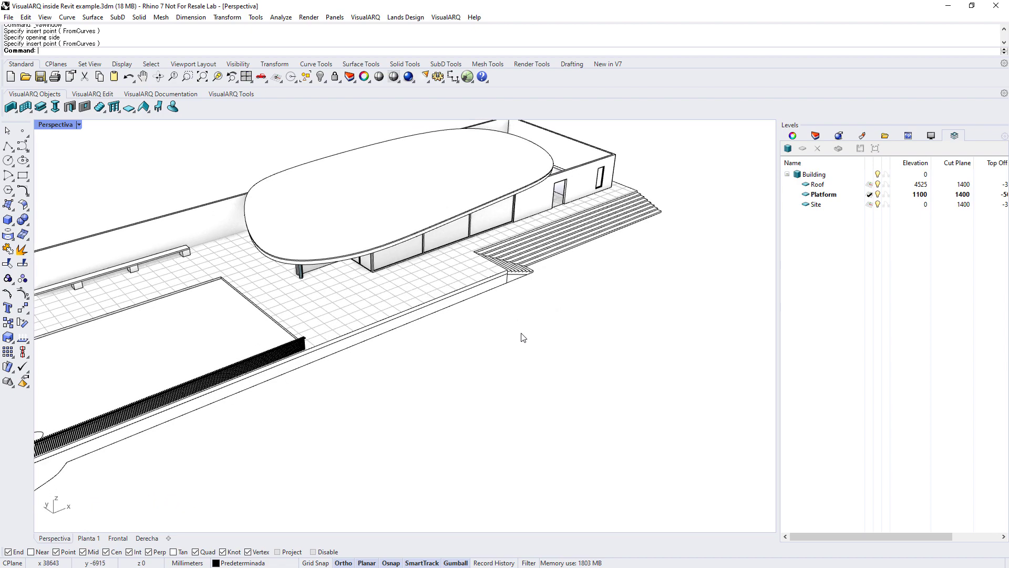
{"action": "key", "text": "ctrl+v"}
{"action": "scroll", "coordinate": [519, 338], "scroll_direction": "up", "scroll_amount": 5}
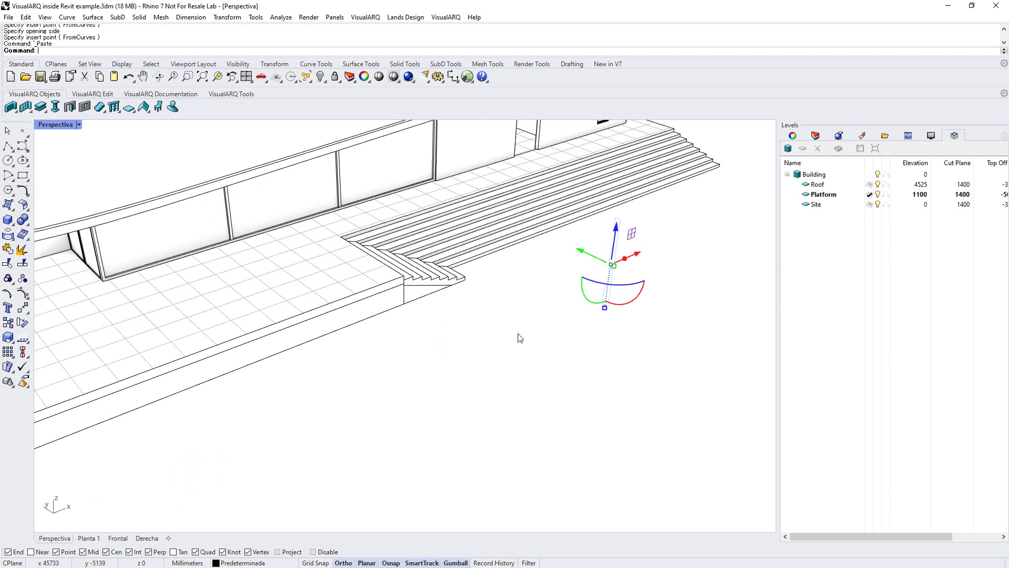
{"action": "mouse_move", "coordinate": [518, 338]}
{"action": "right_mouse_down"}
{"action": "mouse_move", "coordinate": [525, 356]}
{"action": "mouse_move", "coordinate": [637, 331]}
{"action": "mouse_move", "coordinate": [610, 341]}
{"action": "right_mouse_up"}
{"action": "left_click", "coordinate": [608, 341]}
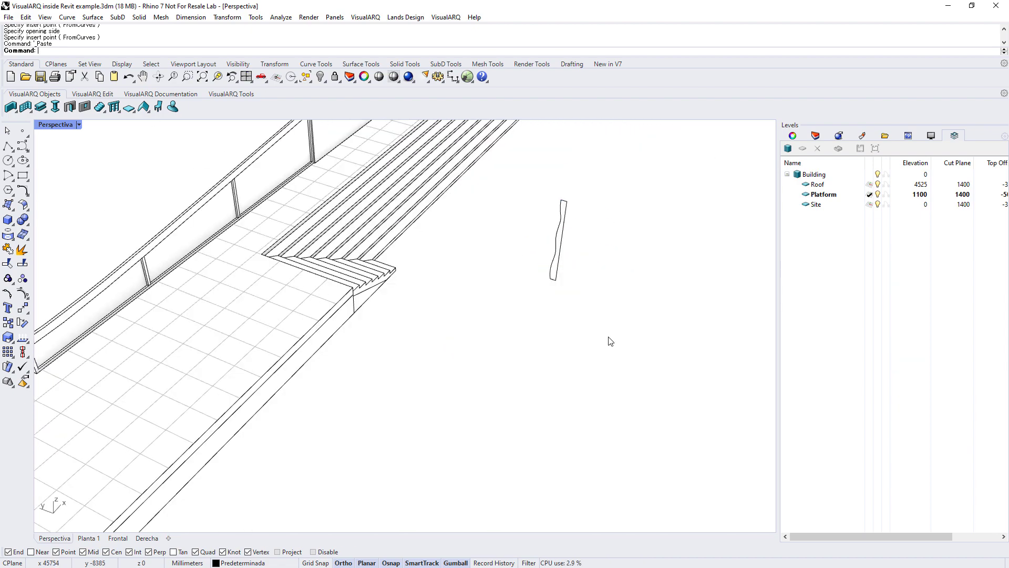
{"action": "left_click", "coordinate": [556, 273]}
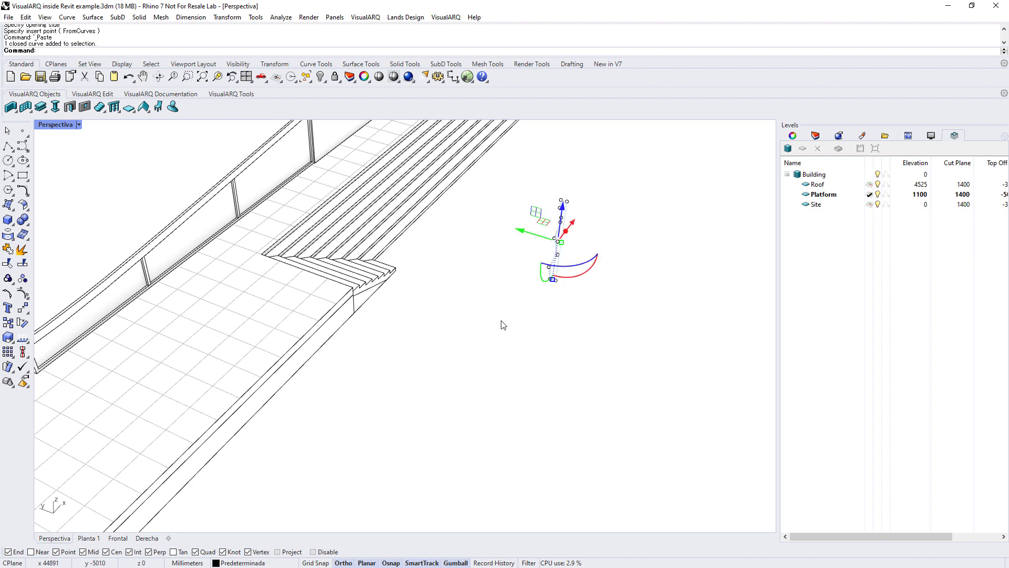
{"action": "type", "text": "Revo"}
- Revolve the profile around its vertical axis a full 360° into a solid column
{"action": "key", "text": "Return"}
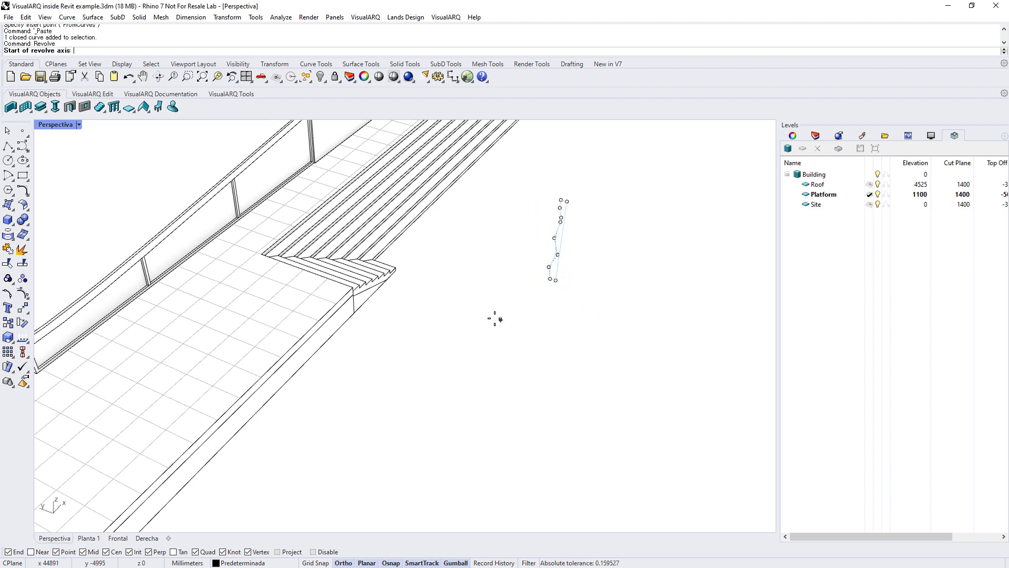
{"action": "scroll", "coordinate": [500, 319], "scroll_direction": "up", "scroll_amount": 2}
{"action": "left_click", "coordinate": [569, 263]}
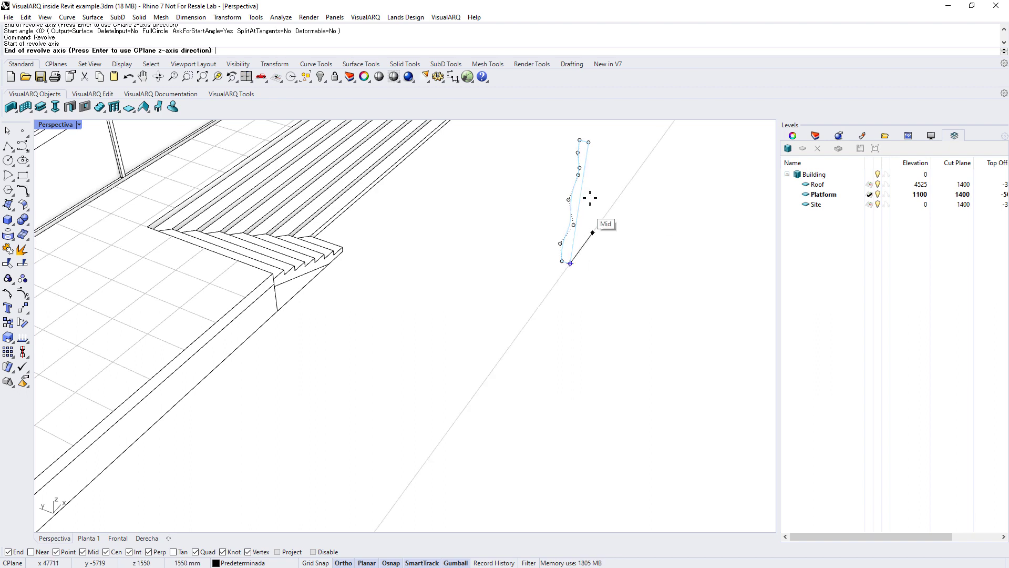
{"action": "left_click", "coordinate": [593, 143]}
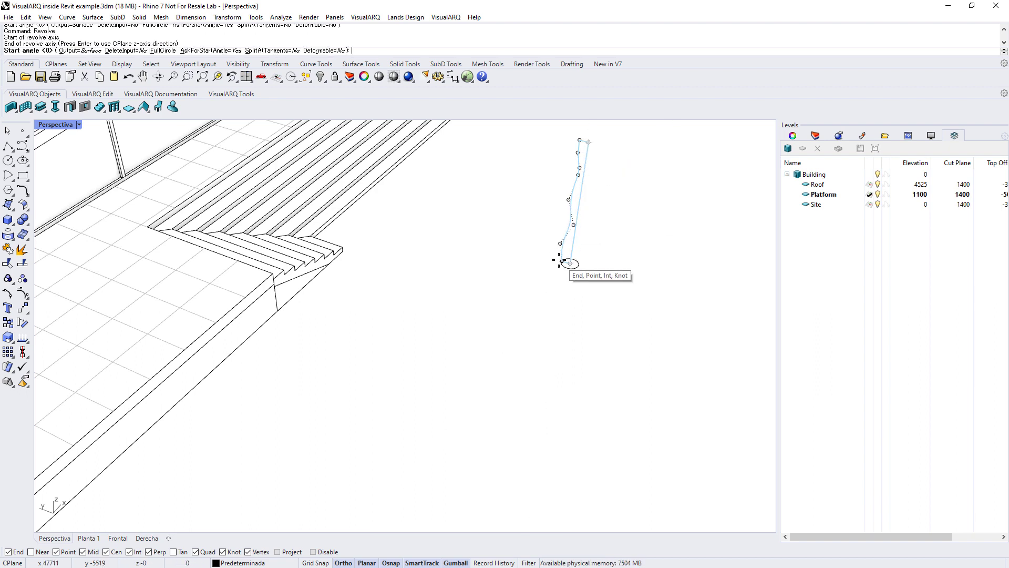
{"action": "left_click", "coordinate": [562, 261]}
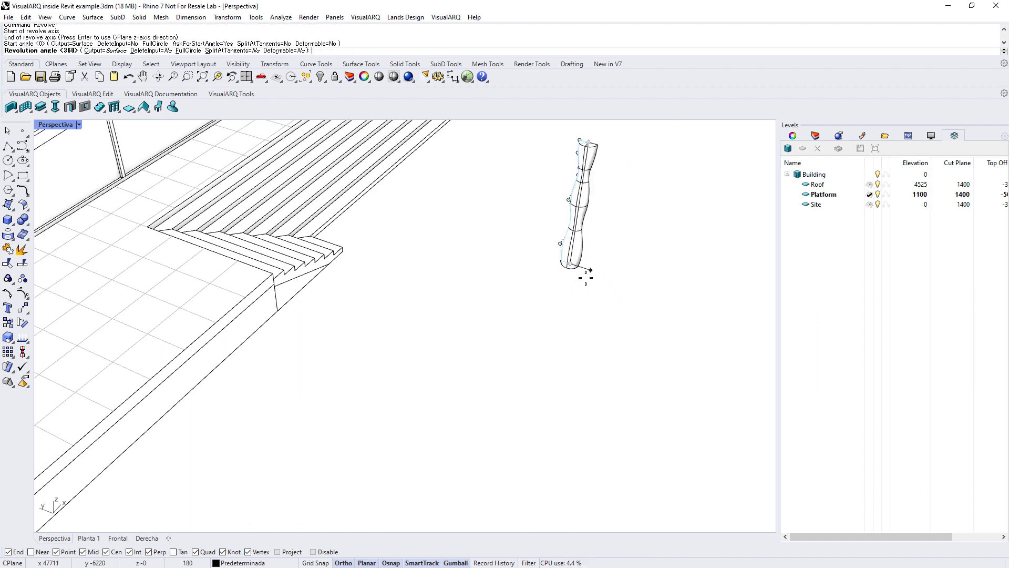
{"action": "type", "text": "360"}
{"action": "key", "text": "Return"}
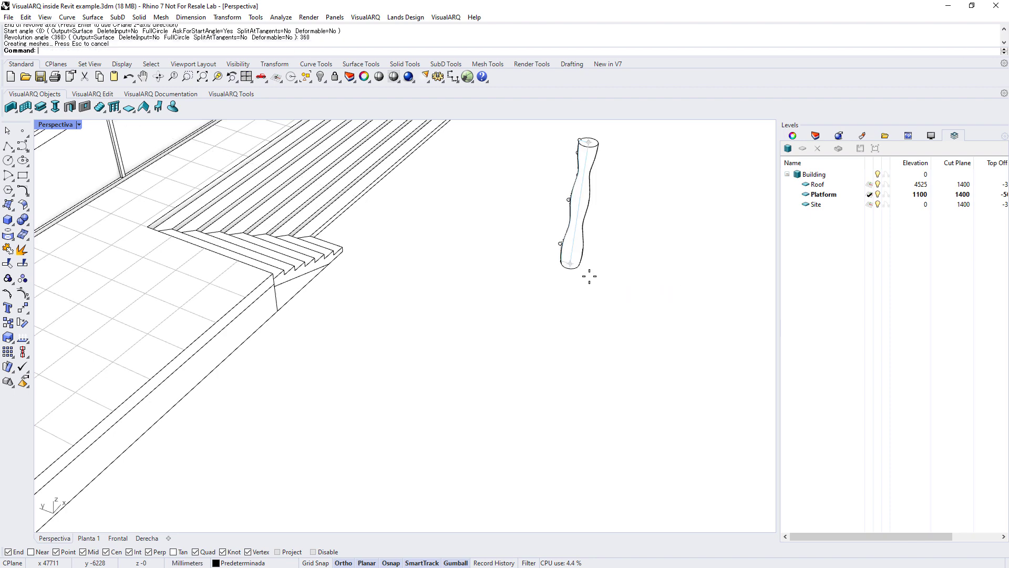
{"action": "key", "text": "Escape"}
{"action": "scroll", "coordinate": [578, 292], "scroll_direction": "up", "scroll_amount": 2}
{"action": "scroll", "coordinate": [564, 303], "scroll_direction": "up", "scroll_amount": 1}
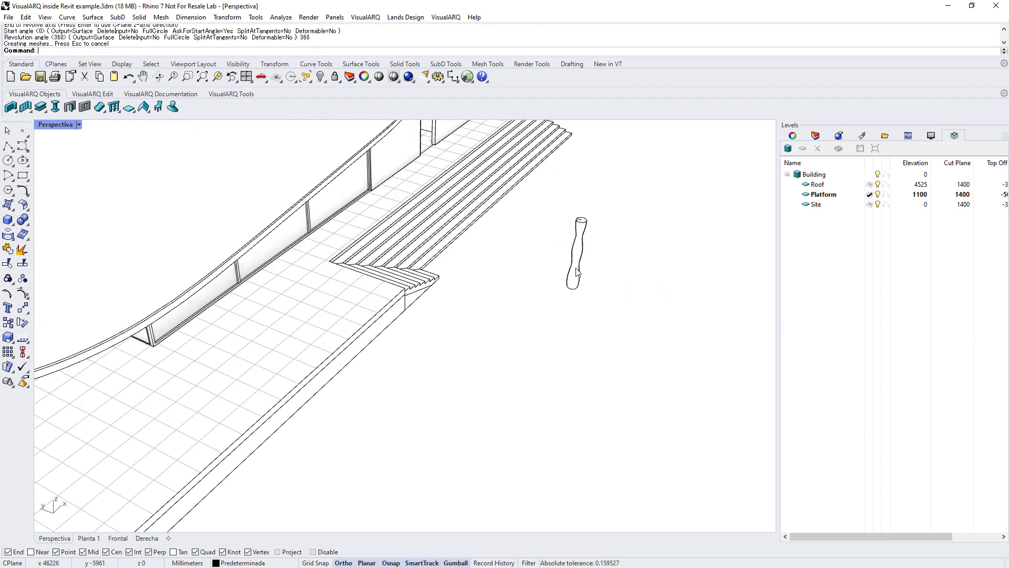
{"action": "scroll", "coordinate": [564, 304], "scroll_direction": "up", "scroll_amount": 1}
- Classify the revolved column as IfcColumn in its Properties IFC page
{"action": "left_click", "coordinate": [588, 252]}
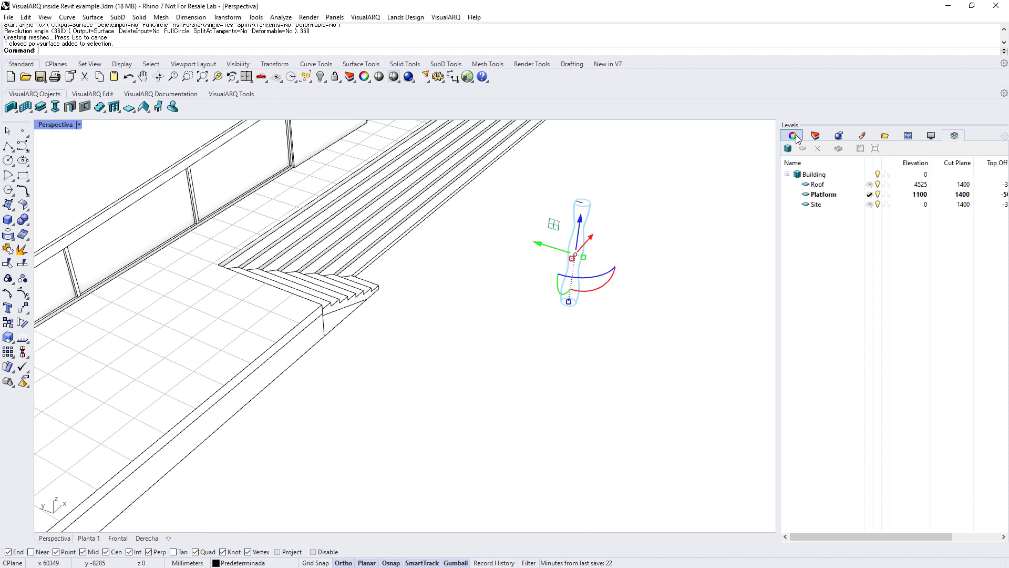
{"action": "left_click", "coordinate": [793, 135]}
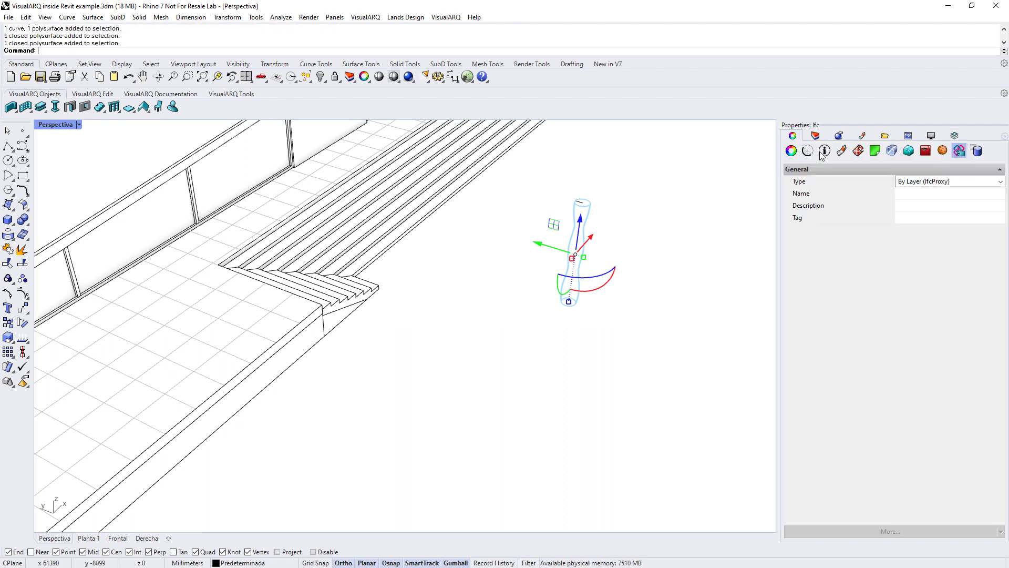
{"action": "left_click", "coordinate": [1000, 182]}
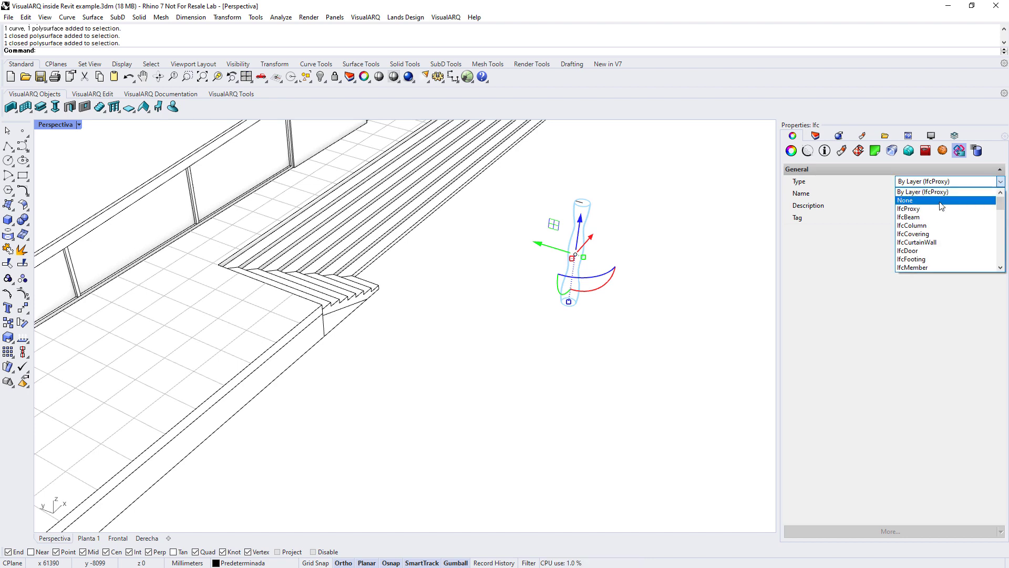
{"action": "left_click", "coordinate": [916, 226]}
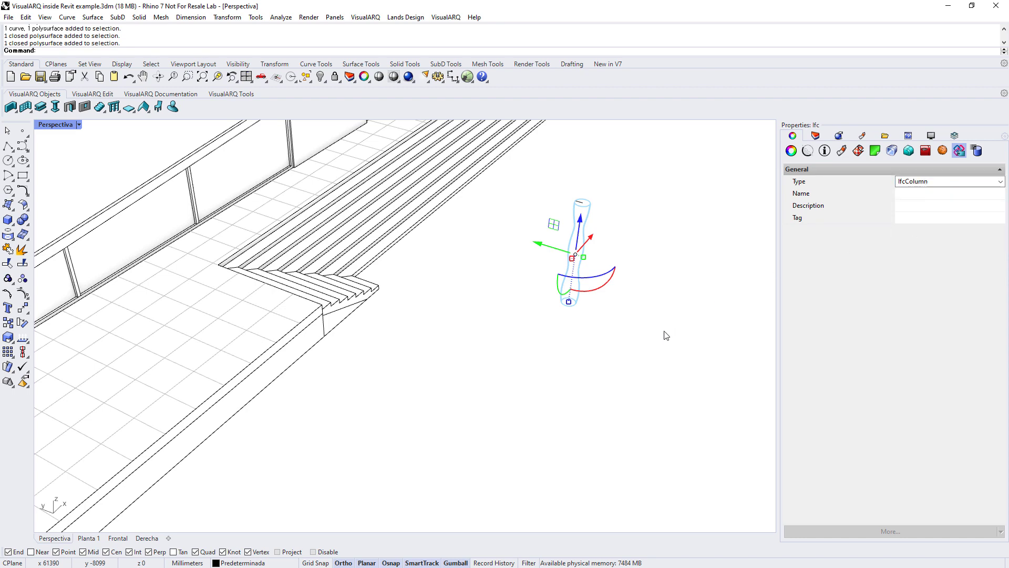
{"action": "left_click", "coordinate": [580, 339]}
{"action": "scroll", "coordinate": [638, 302], "scroll_direction": "down", "scroll_amount": 3}
{"action": "scroll", "coordinate": [622, 302], "scroll_direction": "down", "scroll_amount": 2}
{"action": "scroll", "coordinate": [619, 304], "scroll_direction": "up", "scroll_amount": 2}
- Move the column left beside the glazed wall under the roof and delete the leftover profile curve
{"action": "left_click", "coordinate": [613, 276]}
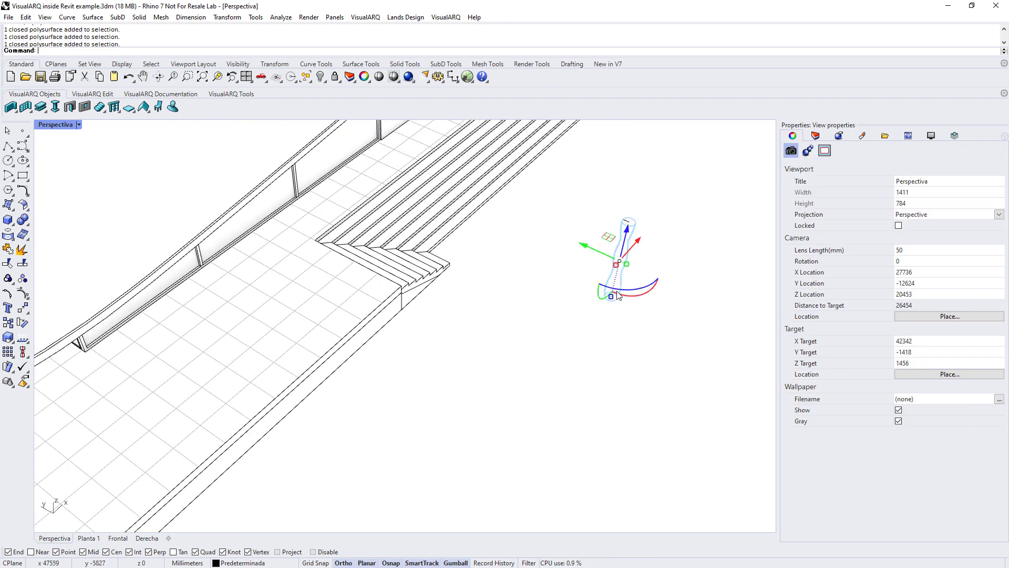
{"action": "mouse_move", "coordinate": [612, 236]}
{"action": "left_mouse_down"}
{"action": "mouse_move", "coordinate": [249, 289]}
{"action": "mouse_move", "coordinate": [161, 276]}
{"action": "left_mouse_up"}
{"action": "left_click", "coordinate": [518, 364]}
{"action": "scroll", "coordinate": [558, 347], "scroll_direction": "down", "scroll_amount": 3}
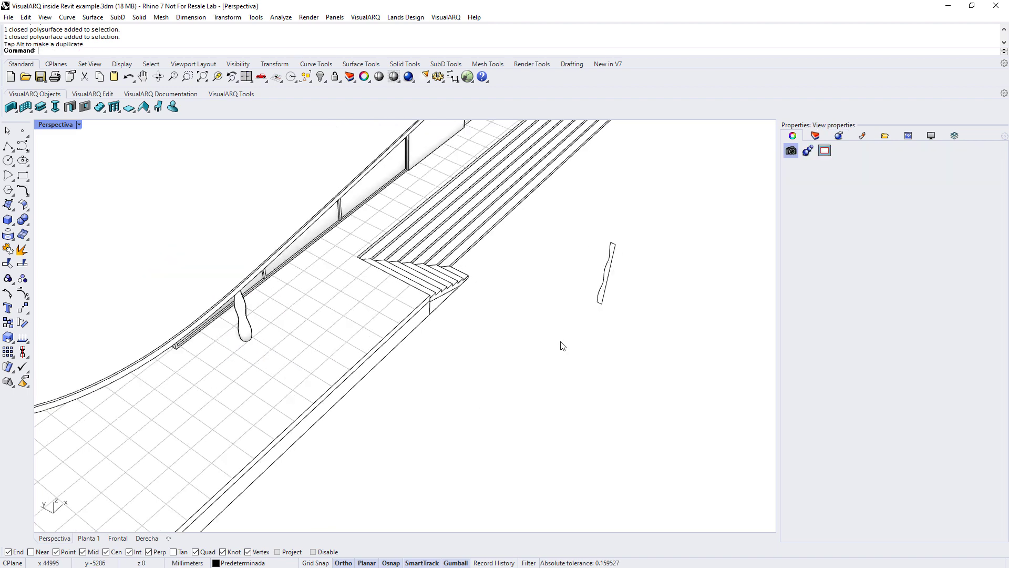
{"action": "scroll", "coordinate": [556, 335], "scroll_direction": "down", "scroll_amount": 3}
{"action": "scroll", "coordinate": [554, 333], "scroll_direction": "down", "scroll_amount": 1}
{"action": "left_click_drag", "start_coordinate": [611, 300], "coordinate": [558, 327]}
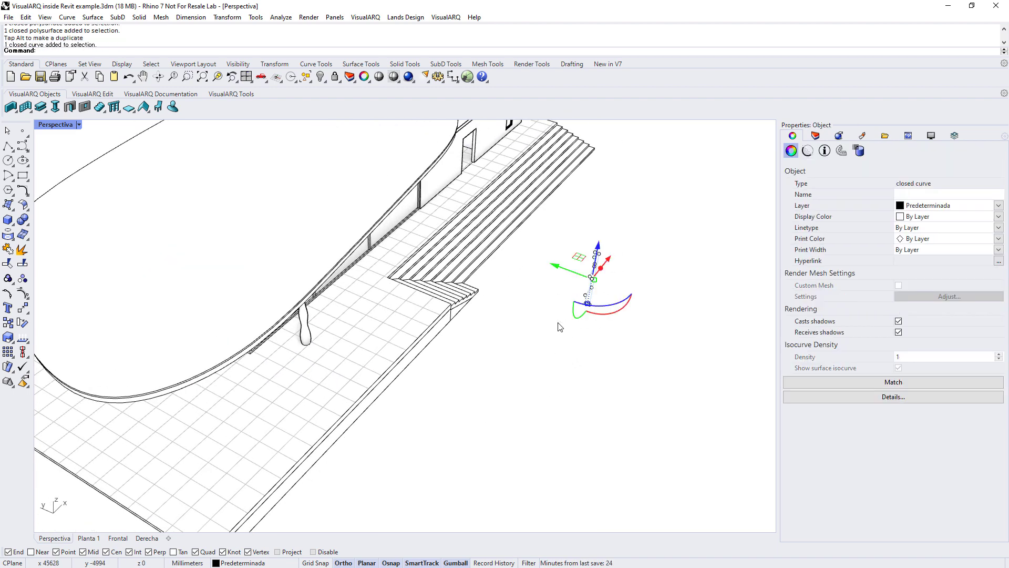
{"action": "key", "text": "Delete"}
{"action": "right_click_drag", "start_coordinate": [556, 355], "coordinate": [520, 369]}
{"action": "scroll", "coordinate": [519, 368], "scroll_direction": "down", "scroll_amount": 2}
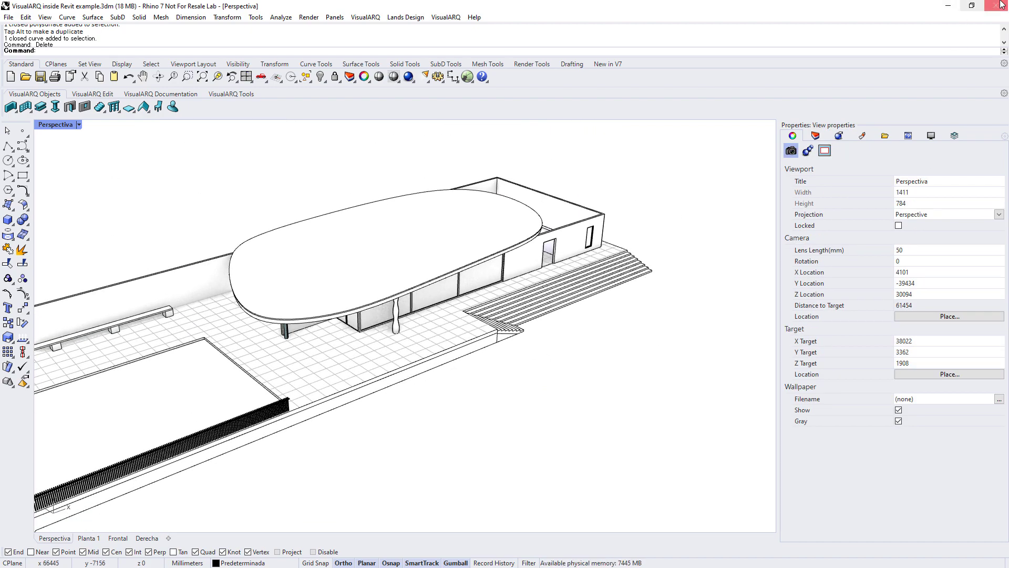
- Back in Revit, orbit to the building front and select the imported column to confirm it is a Columns element
{"action": "left_click", "coordinate": [949, 6]}
{"action": "middle_click_drag", "start_coordinate": [718, 181], "coordinate": [531, 222], "text": "shift"}
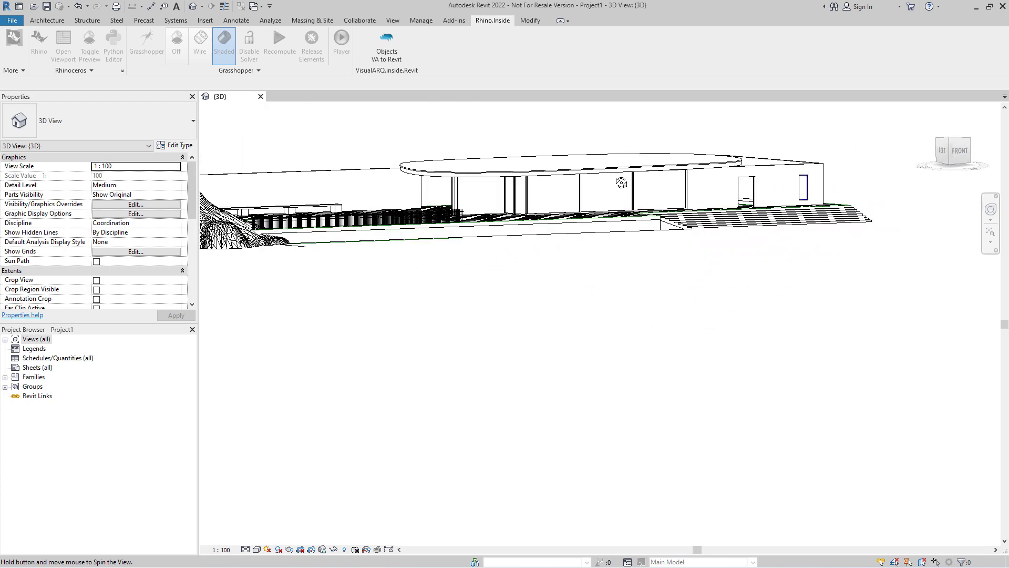
{"action": "middle_click_drag", "start_coordinate": [532, 222], "coordinate": [534, 147], "text": "shift"}
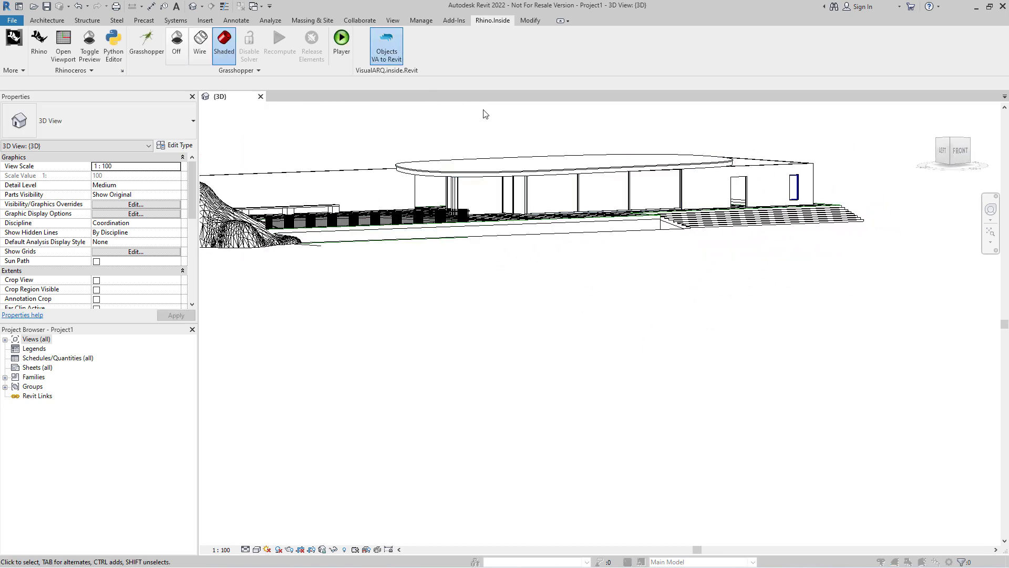
{"action": "scroll", "coordinate": [479, 126], "scroll_direction": "up", "scroll_amount": 1}
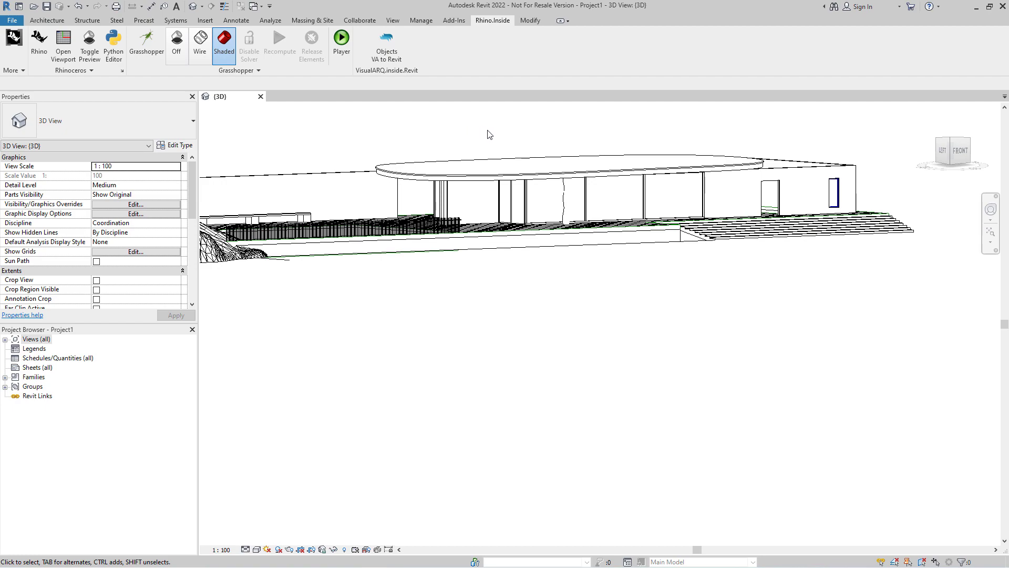
{"action": "scroll", "coordinate": [551, 205], "scroll_direction": "up", "scroll_amount": 4}
{"action": "mouse_move", "coordinate": [599, 214]}
{"action": "middle_mouse_down", "text": "shift"}
{"action": "mouse_move", "coordinate": [568, 250]}
{"action": "mouse_move", "coordinate": [462, 293]}
{"action": "mouse_move", "coordinate": [489, 254]}
{"action": "mouse_move", "coordinate": [465, 271]}
{"action": "mouse_move", "coordinate": [424, 273]}
{"action": "middle_mouse_up", "text": "shift"}
{"action": "left_click", "coordinate": [489, 255]}
{"action": "scroll", "coordinate": [508, 274], "scroll_direction": "down", "scroll_amount": 5}
{"action": "scroll", "coordinate": [423, 274], "scroll_direction": "up", "scroll_amount": 2}
{"action": "scroll", "coordinate": [423, 274], "scroll_direction": "up", "scroll_amount": 2}
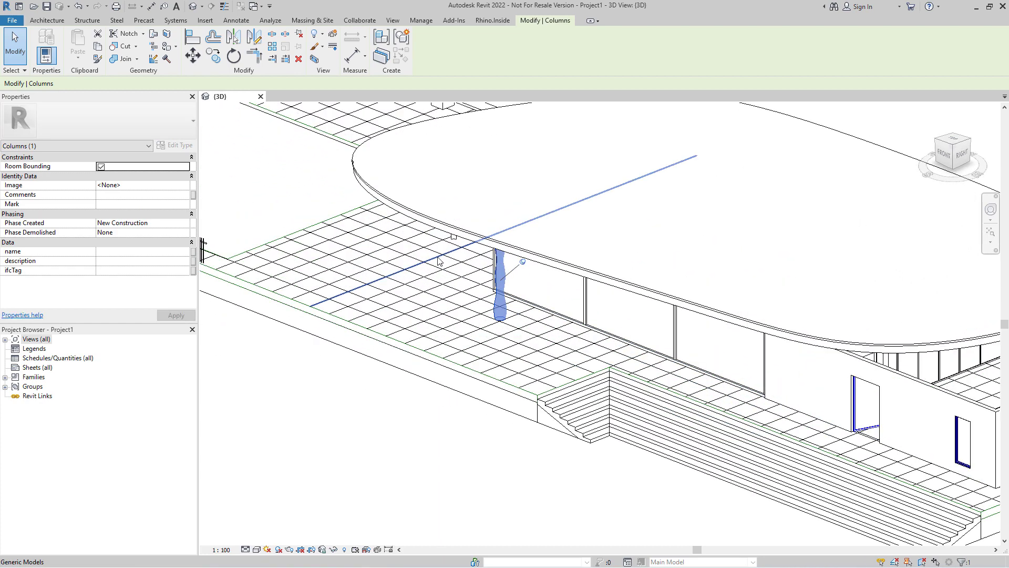
{"action": "scroll", "coordinate": [409, 323], "scroll_direction": "down", "scroll_amount": 3}
{"action": "mouse_move", "coordinate": [409, 324]}
{"action": "middle_mouse_down", "text": "shift"}
{"action": "mouse_move", "coordinate": [620, 371]}
{"action": "mouse_move", "coordinate": [692, 316]}
{"action": "middle_mouse_up", "text": "shift"}
{"action": "key", "text": "Escape"}
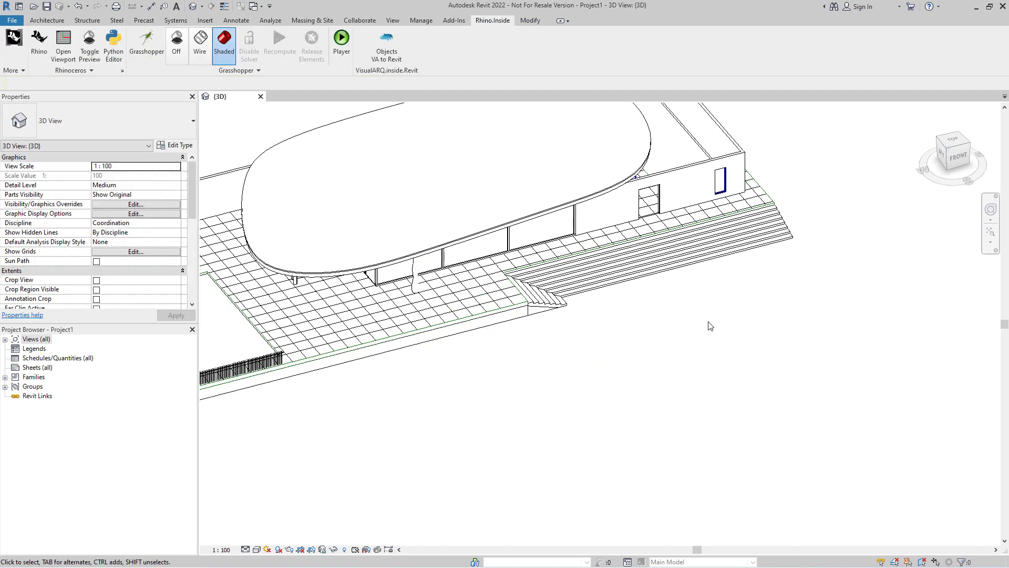
{"action": "scroll", "coordinate": [710, 326], "scroll_direction": "down", "scroll_amount": 2}
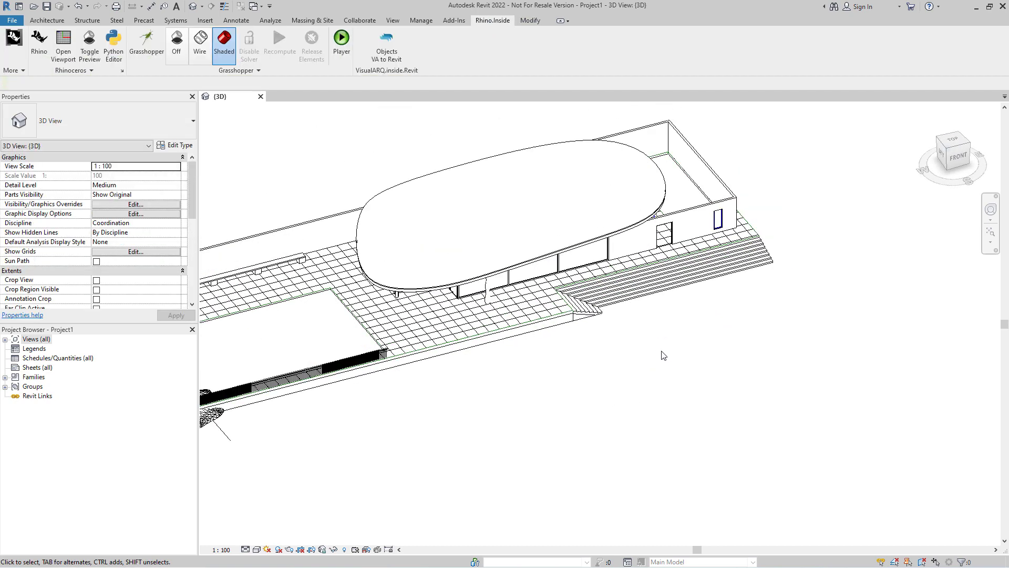
- In Rhino, select the side-wall door and fill its Name 'Main door' and description in the Parameters page
{"action": "left_click", "coordinate": [41, 39]}
{"action": "scroll", "coordinate": [453, 260], "scroll_direction": "up", "scroll_amount": 2}
{"action": "scroll", "coordinate": [578, 259], "scroll_direction": "up", "scroll_amount": 3}
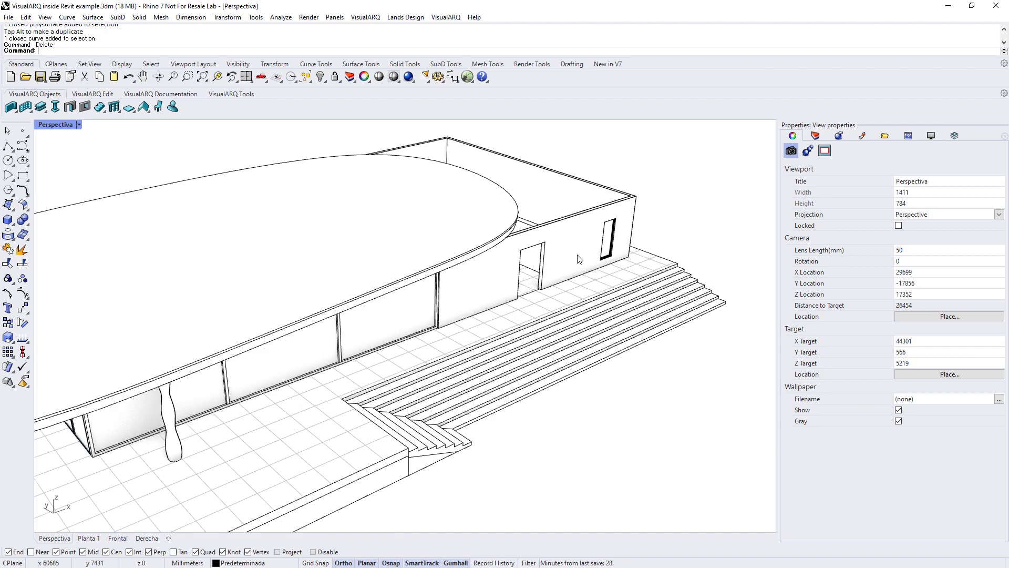
{"action": "scroll", "coordinate": [578, 259], "scroll_direction": "up", "scroll_amount": 3}
{"action": "scroll", "coordinate": [578, 259], "scroll_direction": "down", "scroll_amount": 5}
{"action": "right_click_drag", "start_coordinate": [577, 259], "coordinate": [577, 340]}
{"action": "scroll", "coordinate": [576, 341], "scroll_direction": "up", "scroll_amount": 4}
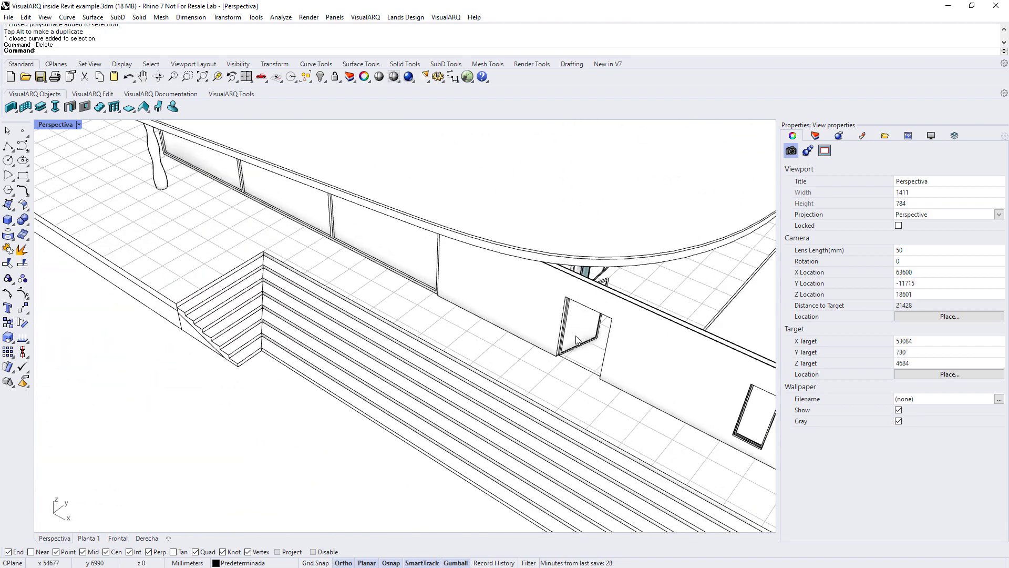
{"action": "left_click", "coordinate": [576, 335]}
{"action": "mouse_move", "coordinate": [435, 286]}
{"action": "right_mouse_down"}
{"action": "mouse_move", "coordinate": [354, 288]}
{"action": "mouse_move", "coordinate": [462, 311]}
{"action": "right_mouse_up"}
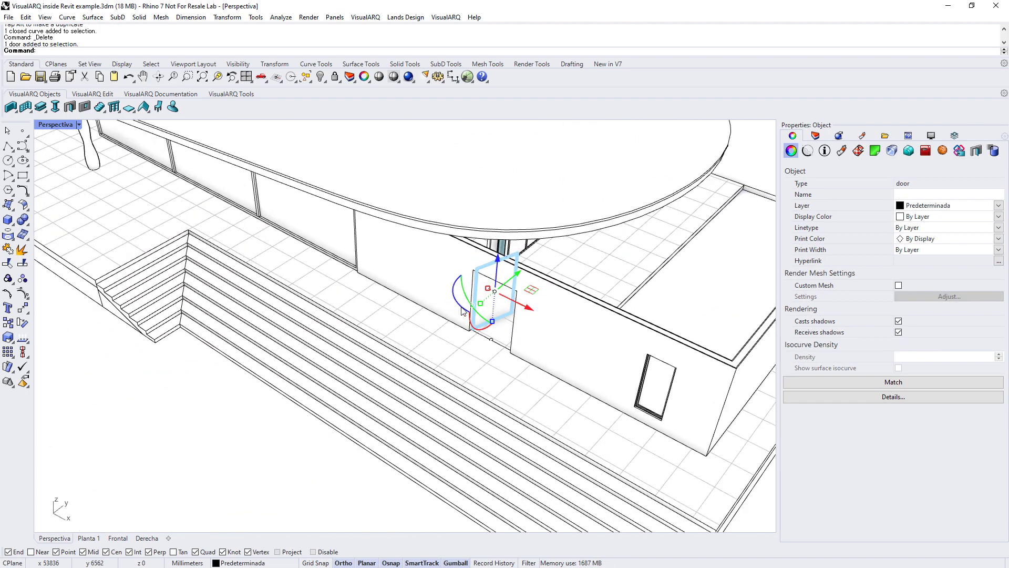
{"action": "scroll", "coordinate": [463, 312], "scroll_direction": "up", "scroll_amount": 1}
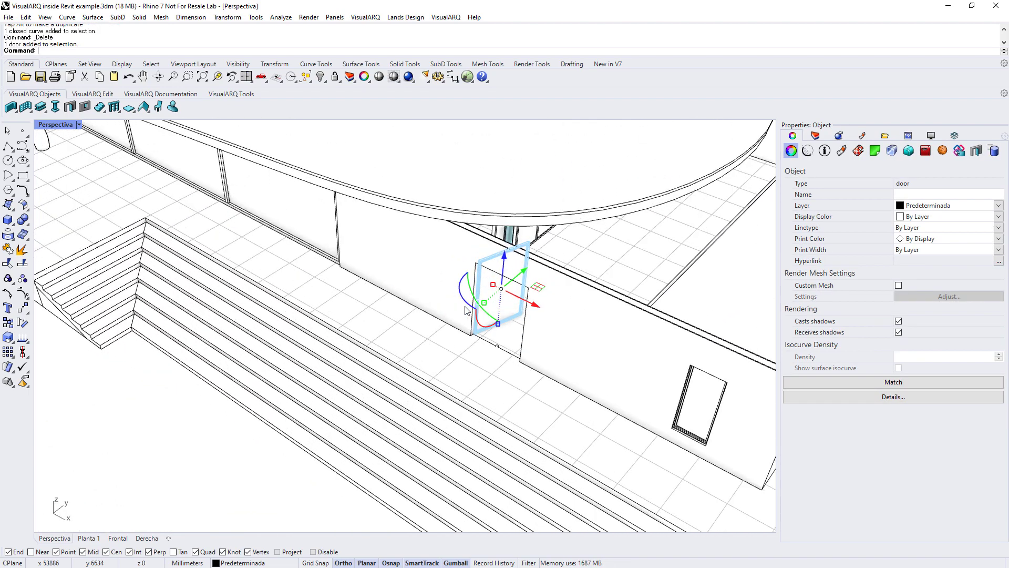
{"action": "left_click", "coordinate": [826, 151]}
{"action": "left_click", "coordinate": [910, 204]}
{"action": "type", "text": "Main door"}
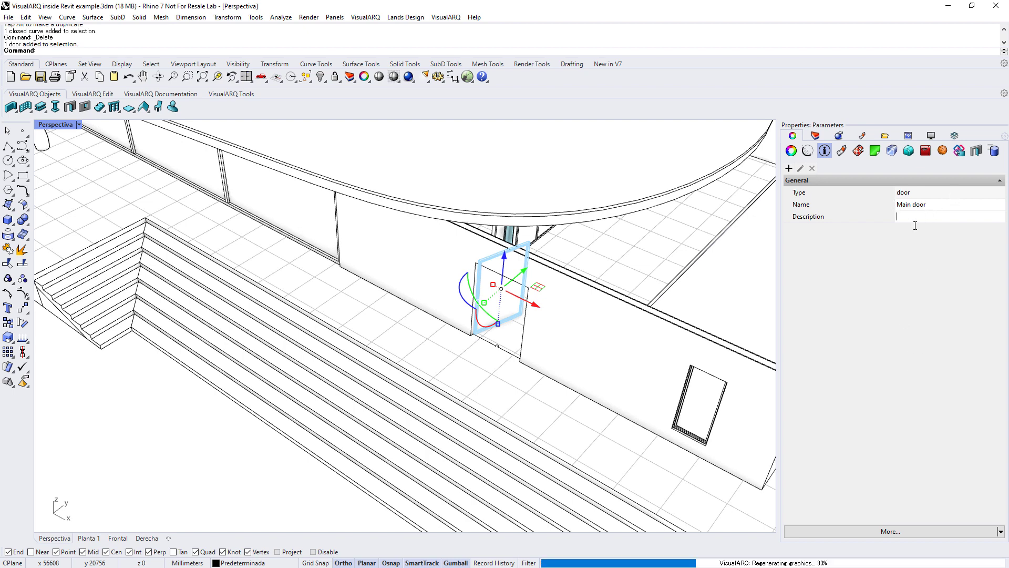
{"action": "type", "text": "This is the main door"}
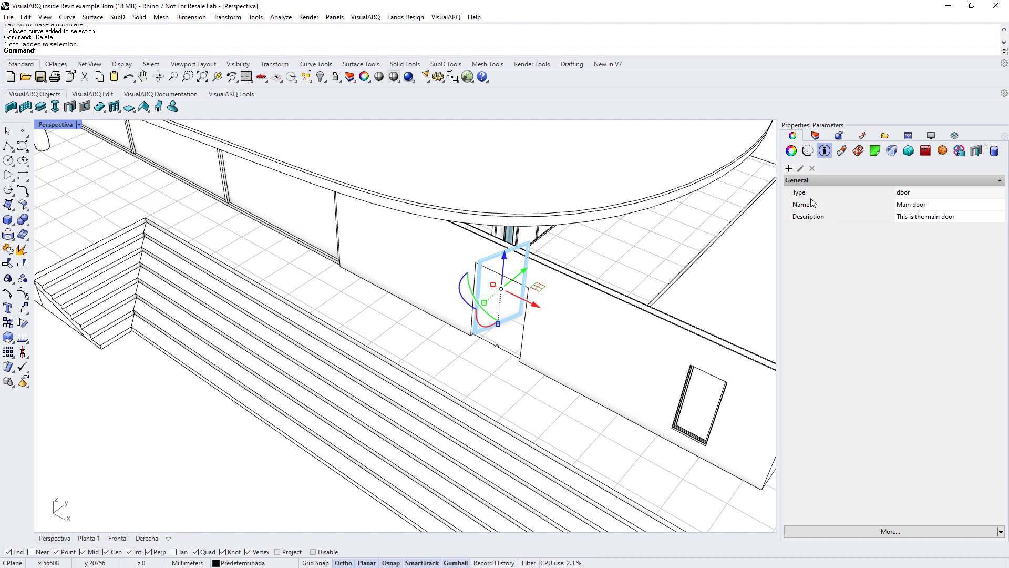
- Add a Text parameter Manufacturer in the General category and set it to Company
{"action": "left_click", "coordinate": [788, 167]}
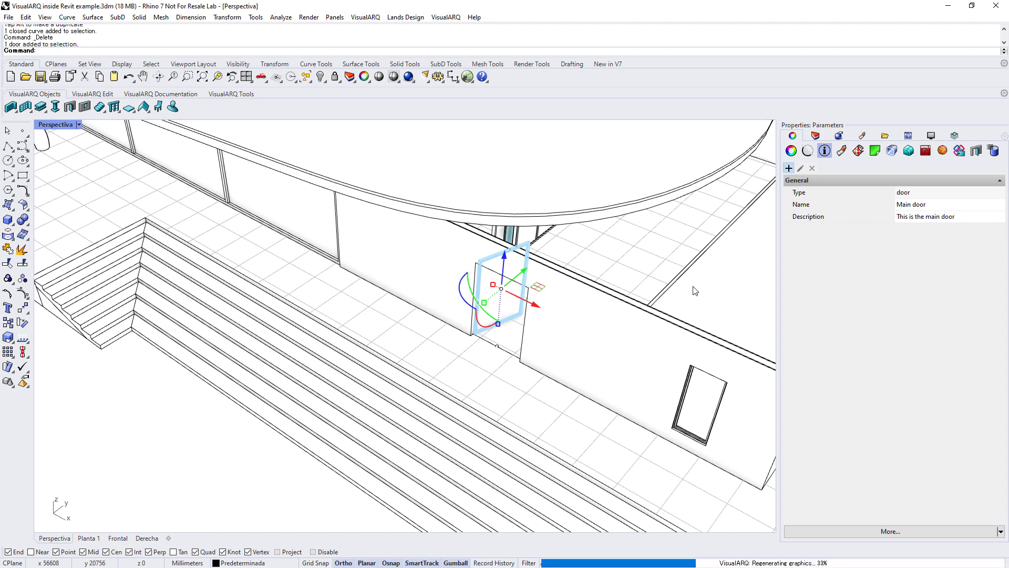
{"action": "type", "text": "Manufacturer"}
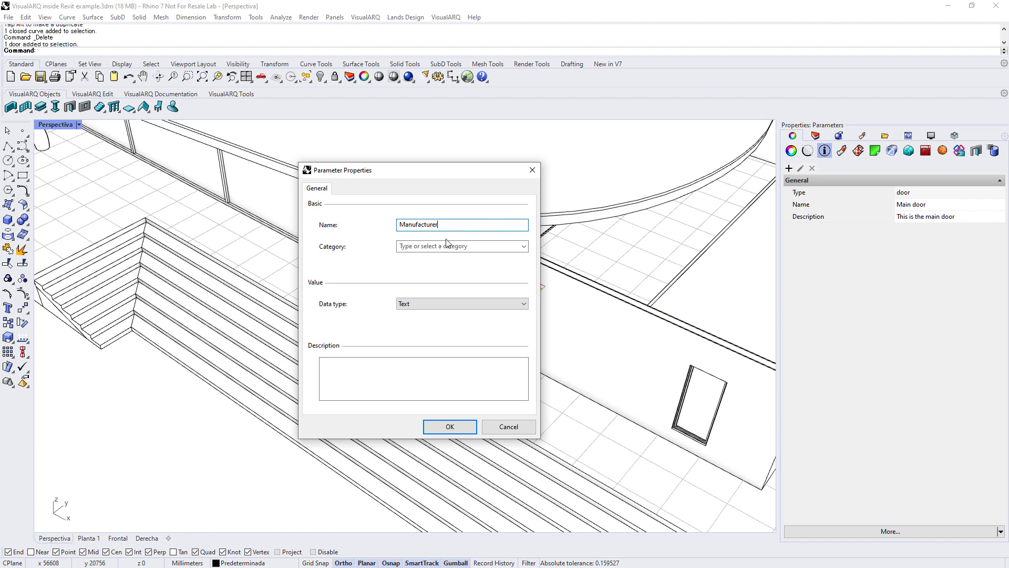
{"action": "left_click", "coordinate": [447, 245]}
{"action": "left_click", "coordinate": [485, 255]}
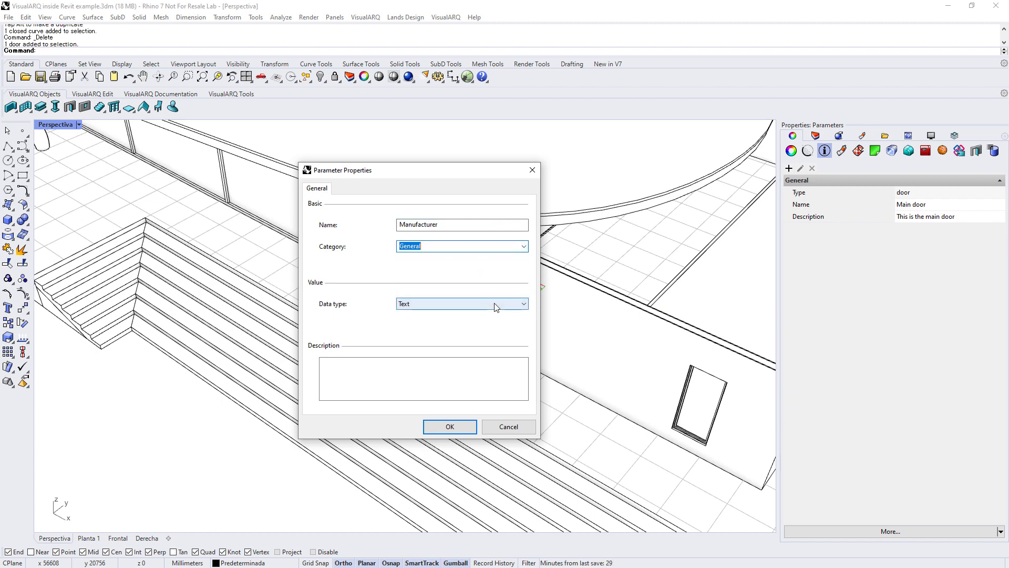
{"action": "left_click", "coordinate": [450, 426]}
{"action": "type", "text": "C"}
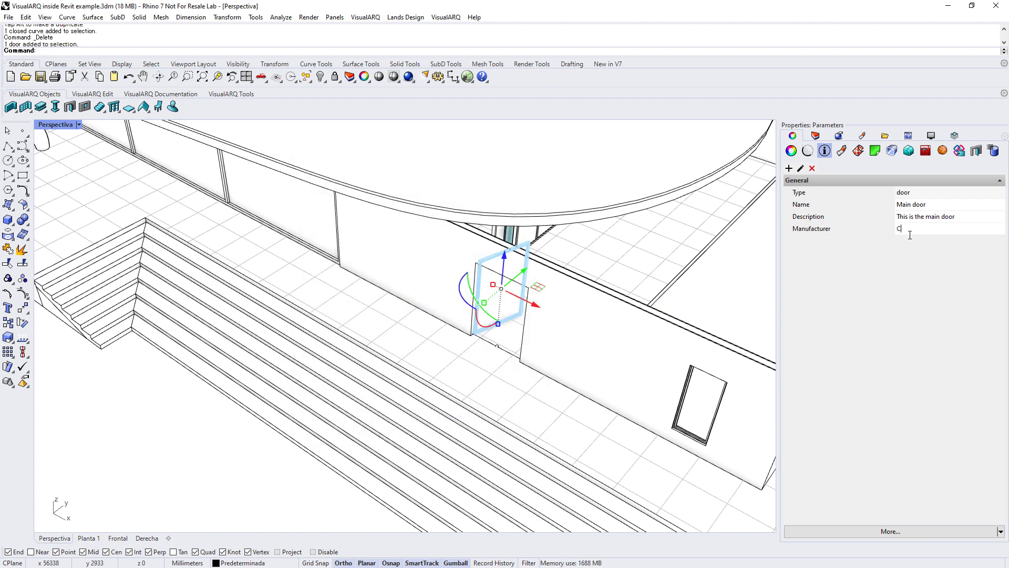
{"action": "type", "text": "ompany"}
{"action": "scroll", "coordinate": [585, 278], "scroll_direction": "down", "scroll_amount": 3}
{"action": "scroll", "coordinate": [372, 412], "scroll_direction": "down", "scroll_amount": 3}
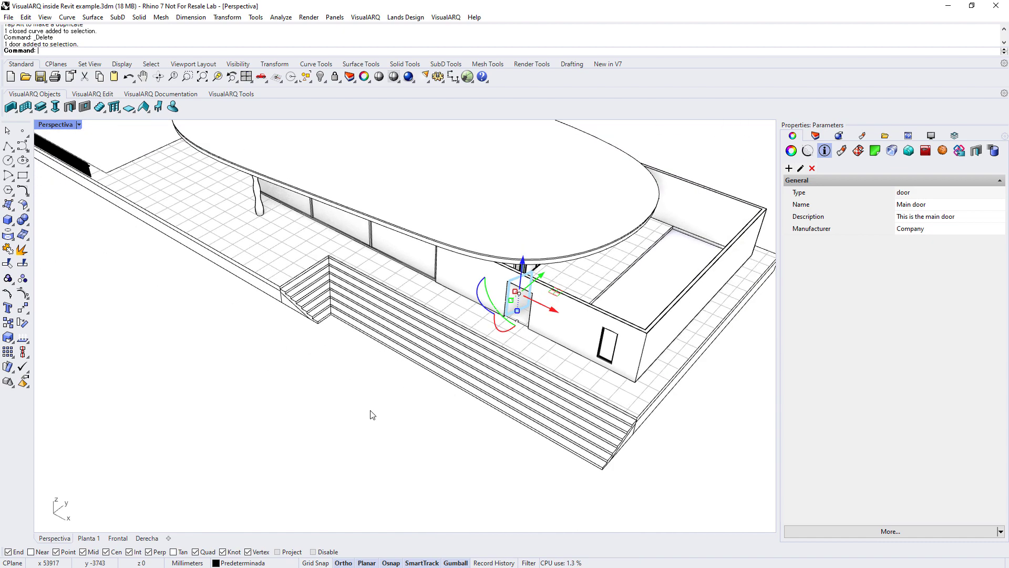
{"action": "key", "text": "Escape"}
{"action": "mouse_move", "coordinate": [372, 413]}
{"action": "right_mouse_down"}
{"action": "mouse_move", "coordinate": [466, 340]}
{"action": "mouse_move", "coordinate": [552, 350]}
{"action": "mouse_move", "coordinate": [495, 361]}
{"action": "mouse_move", "coordinate": [505, 378]}
{"action": "right_mouse_up"}
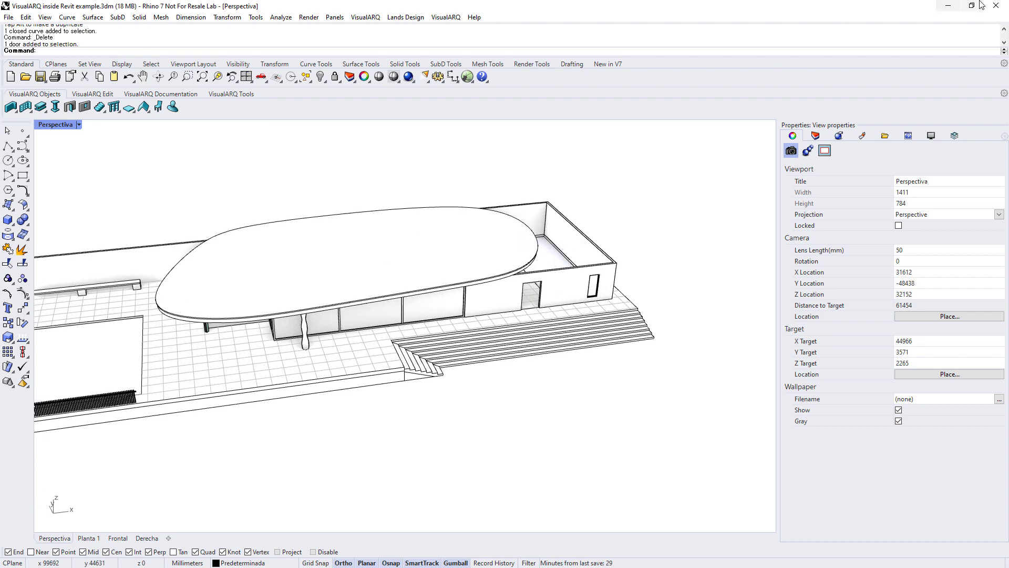
- Return to Revit and select the glass door to check its Main door name, description and Manufacturer Company
{"action": "left_click", "coordinate": [948, 6]}
{"action": "scroll", "coordinate": [454, 166], "scroll_direction": "down", "scroll_amount": 2}
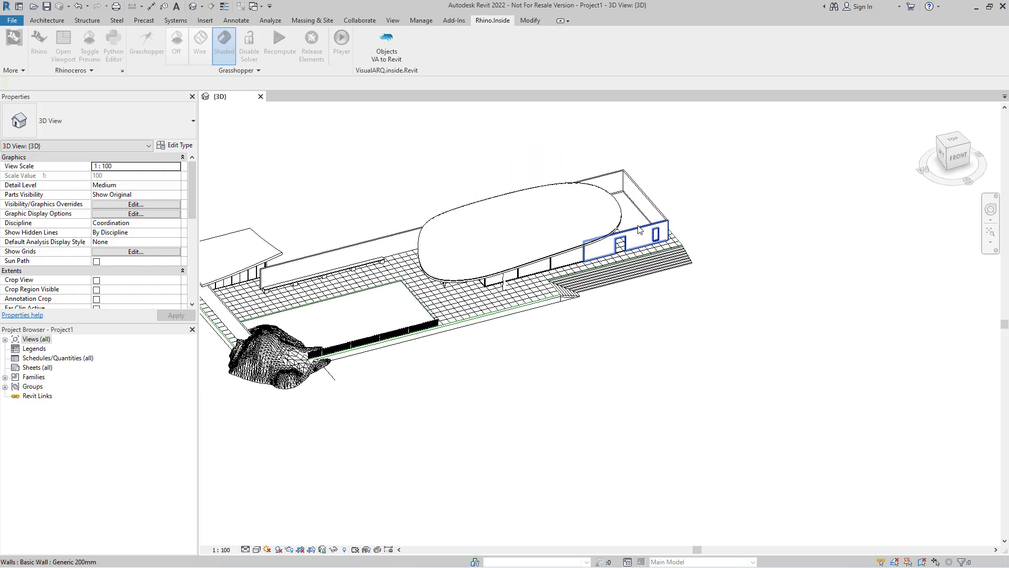
{"action": "scroll", "coordinate": [474, 299], "scroll_direction": "up", "scroll_amount": 4}
{"action": "mouse_move", "coordinate": [473, 299]}
{"action": "middle_mouse_down", "text": "shift"}
{"action": "mouse_move", "coordinate": [533, 286]}
{"action": "mouse_move", "coordinate": [450, 286]}
{"action": "middle_mouse_up", "text": "shift"}
{"action": "scroll", "coordinate": [473, 296], "scroll_direction": "down", "scroll_amount": 2}
{"action": "scroll", "coordinate": [450, 287], "scroll_direction": "up", "scroll_amount": 2}
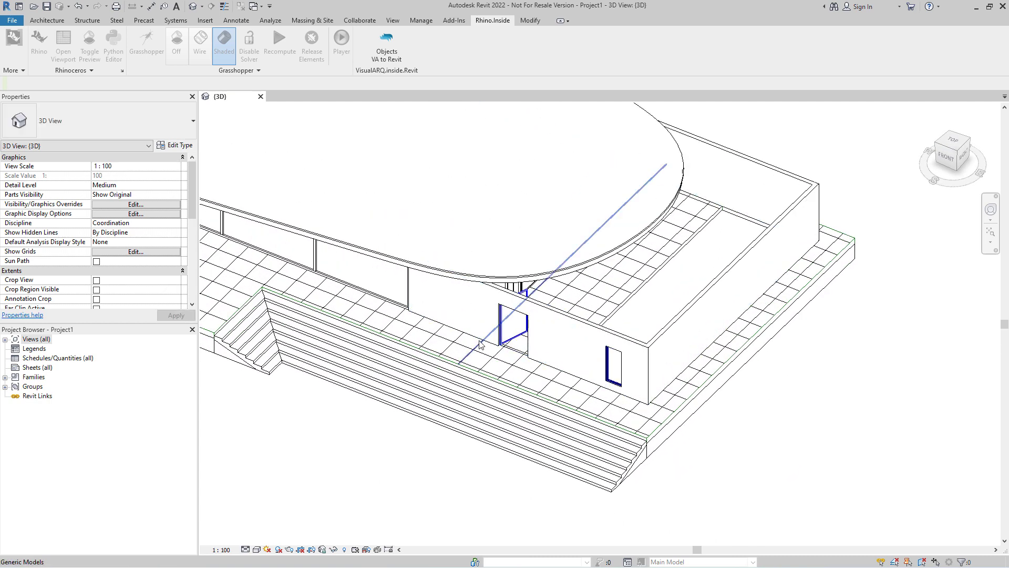
{"action": "left_click", "coordinate": [507, 340]}
{"action": "left_click_drag", "start_coordinate": [190, 171], "coordinate": [192, 218]}
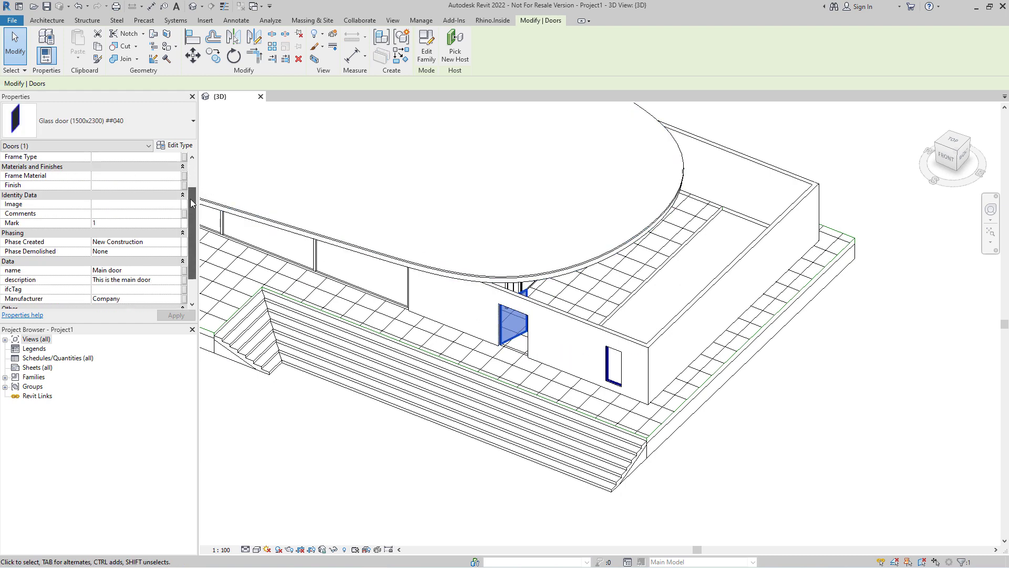